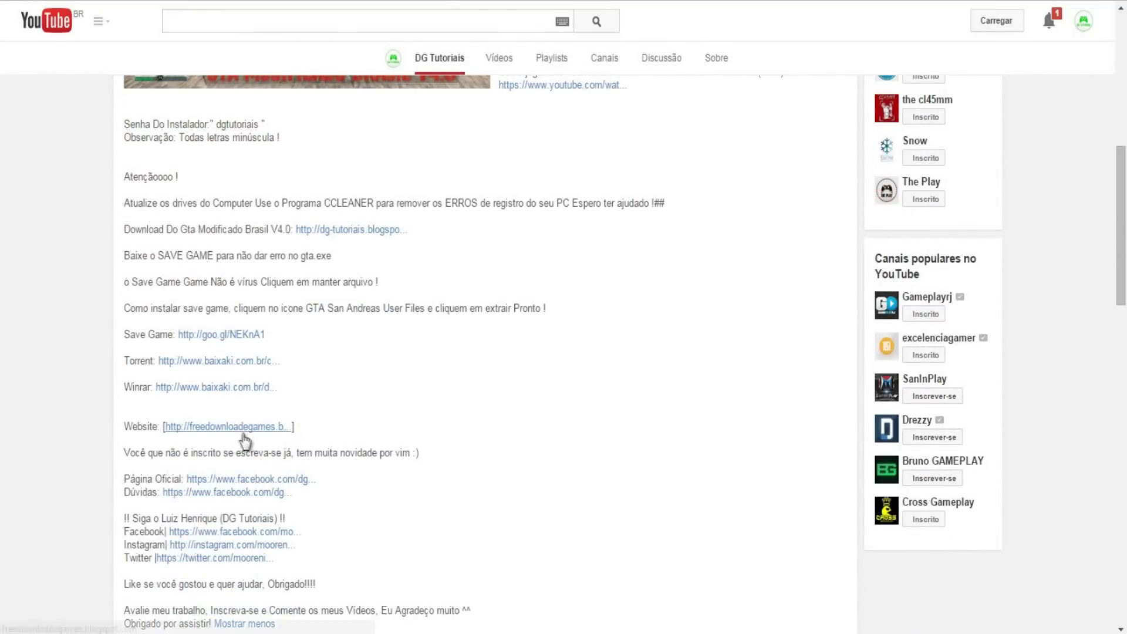
# Review the links in the channel's video description and look over the linked Facebook profile
pyautogui.scroll(-4, 243, 405)
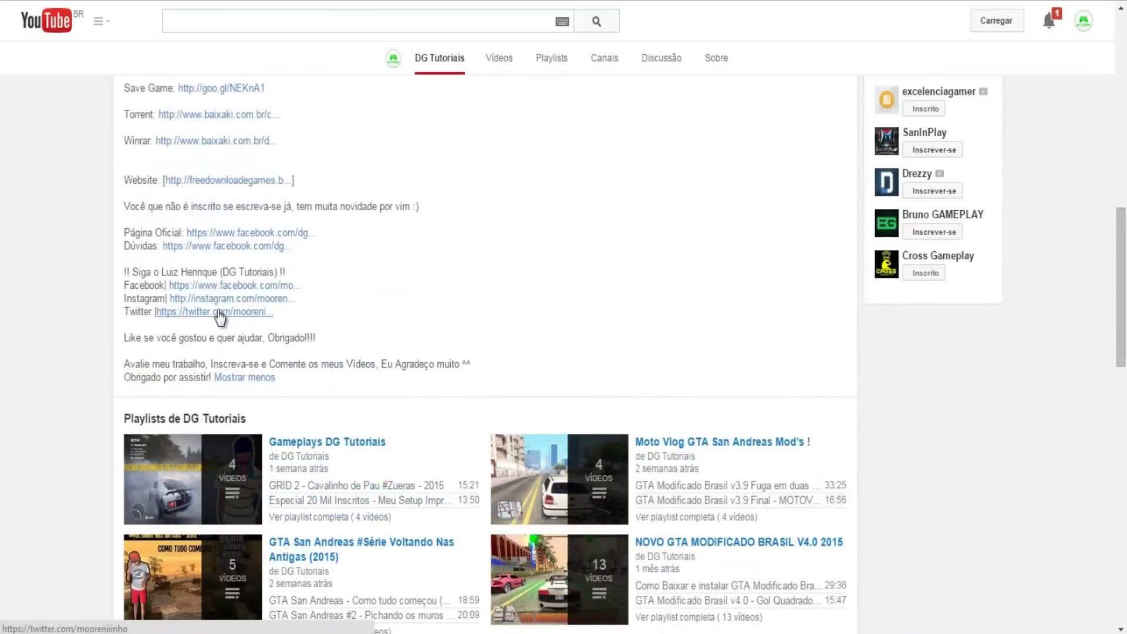
pyautogui.click(232, 299)
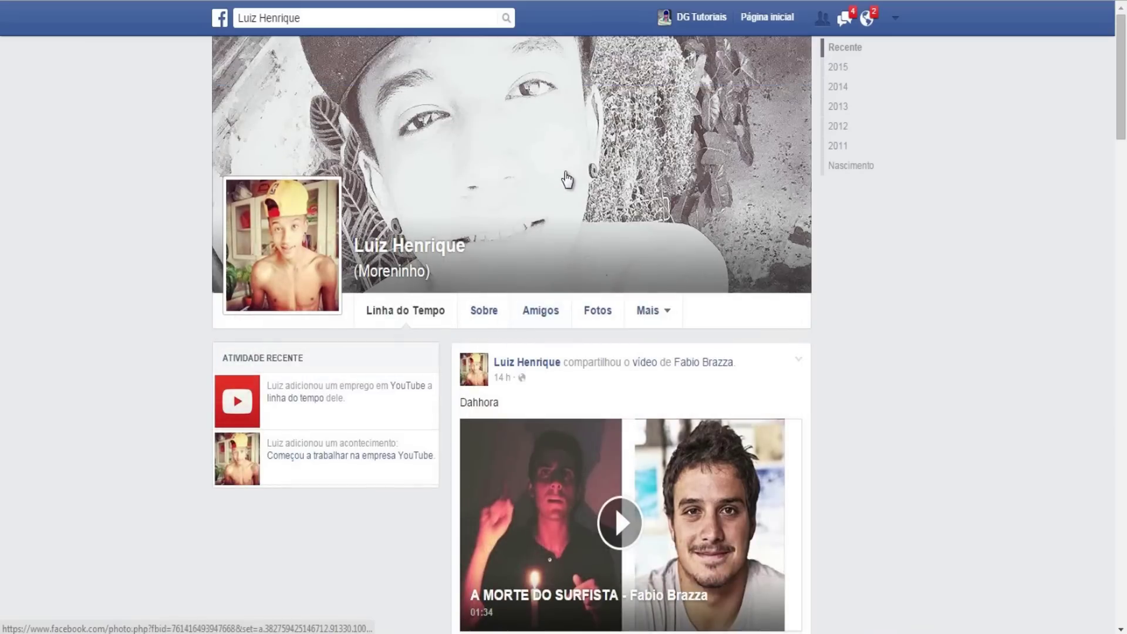
pyautogui.scroll(-1, 568, 176)
pyautogui.scroll(-3, 575, 171)
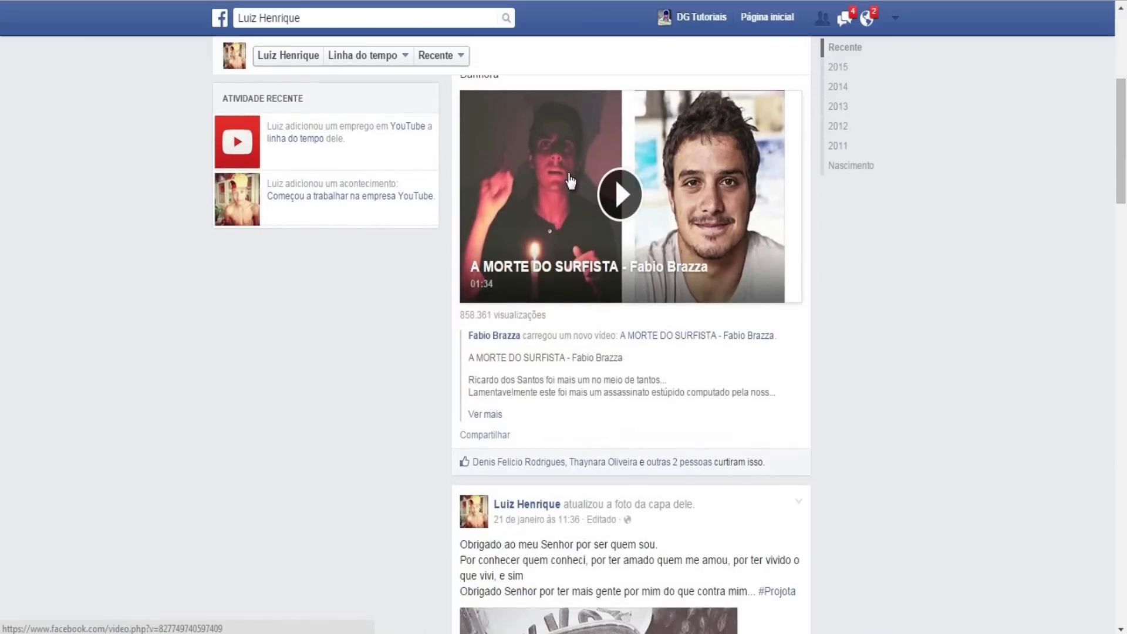
pyautogui.scroll(5, 574, 176)
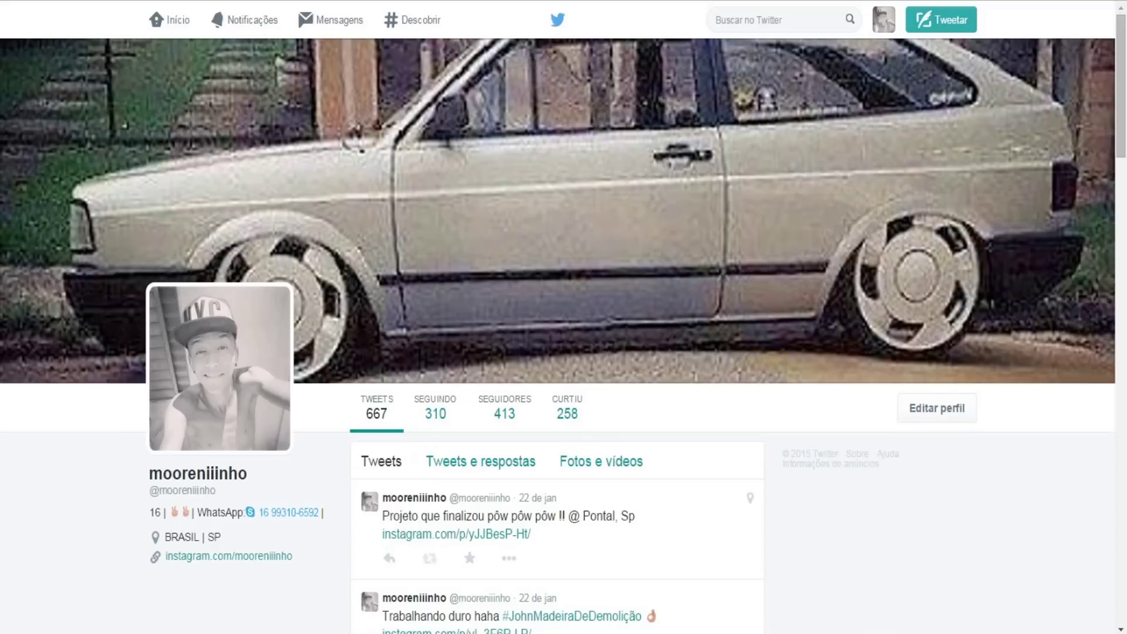
# Look through the tweets on the channel owner's Twitter profile
pyautogui.scroll(-6, 514, 151)
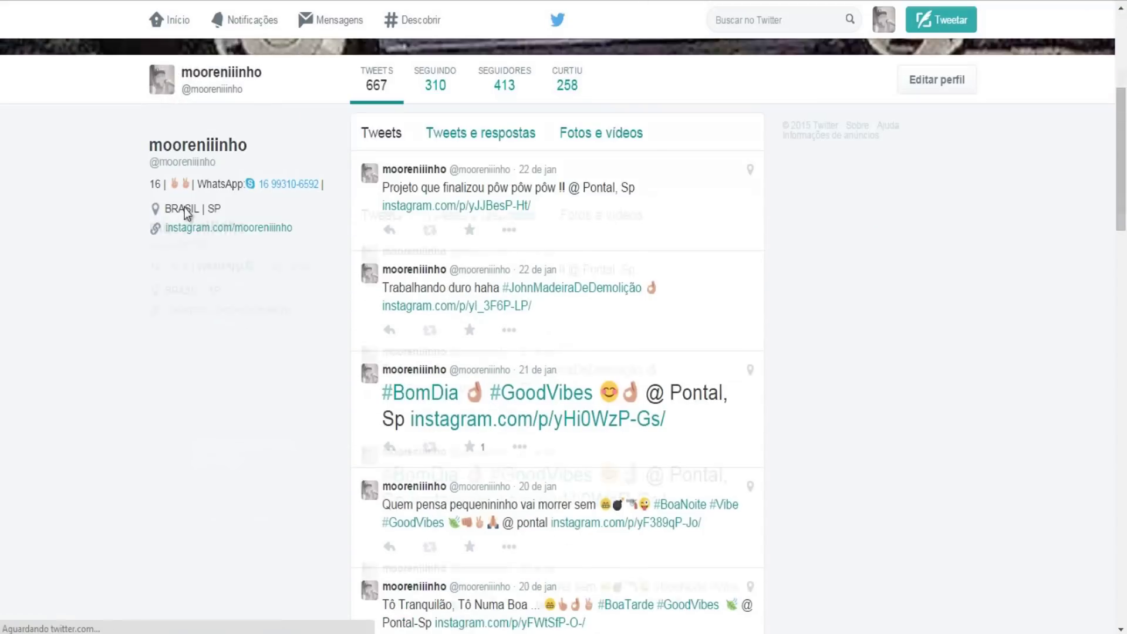
pyautogui.scroll(3, 469, 220)
pyautogui.scroll(3, 470, 221)
pyautogui.scroll(-7, 472, 208)
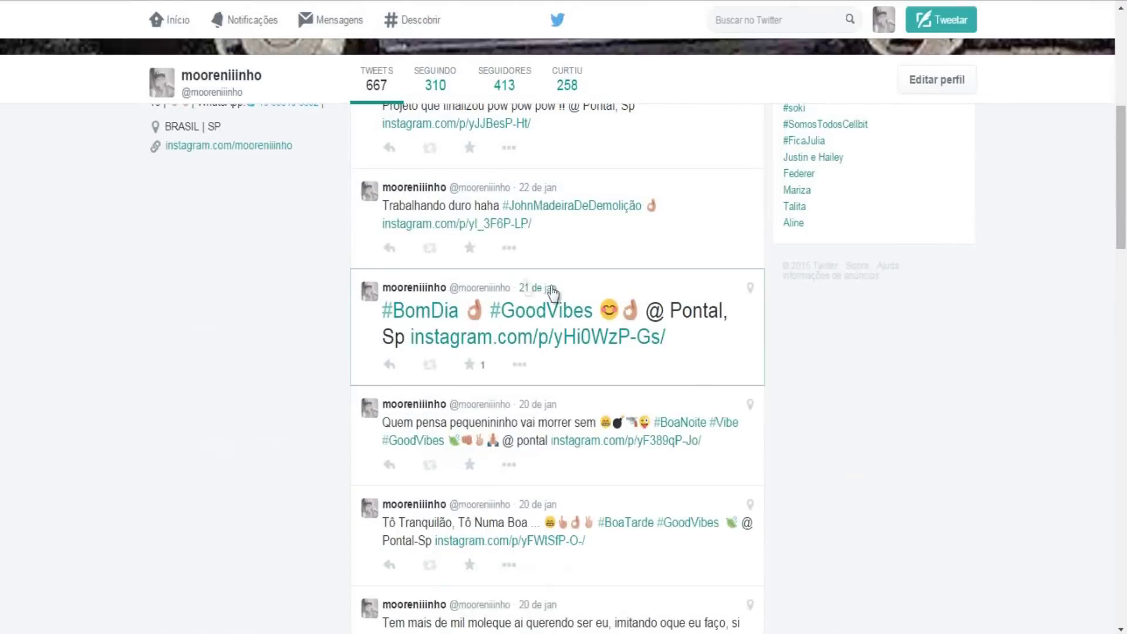
pyautogui.scroll(4, 473, 201)
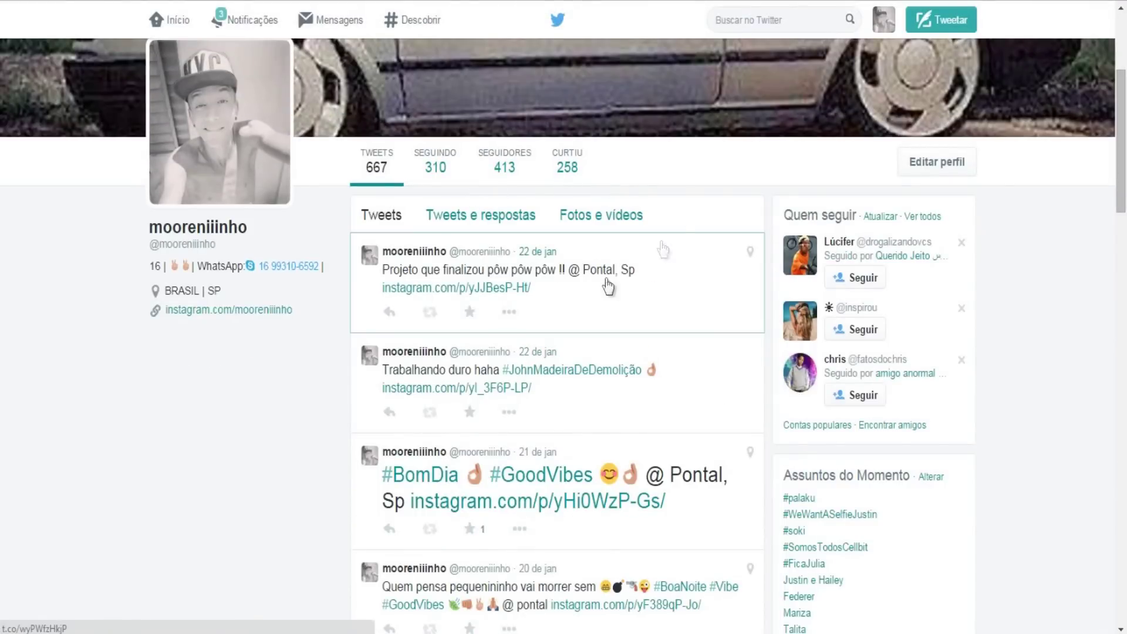
pyautogui.scroll(3, 607, 163)
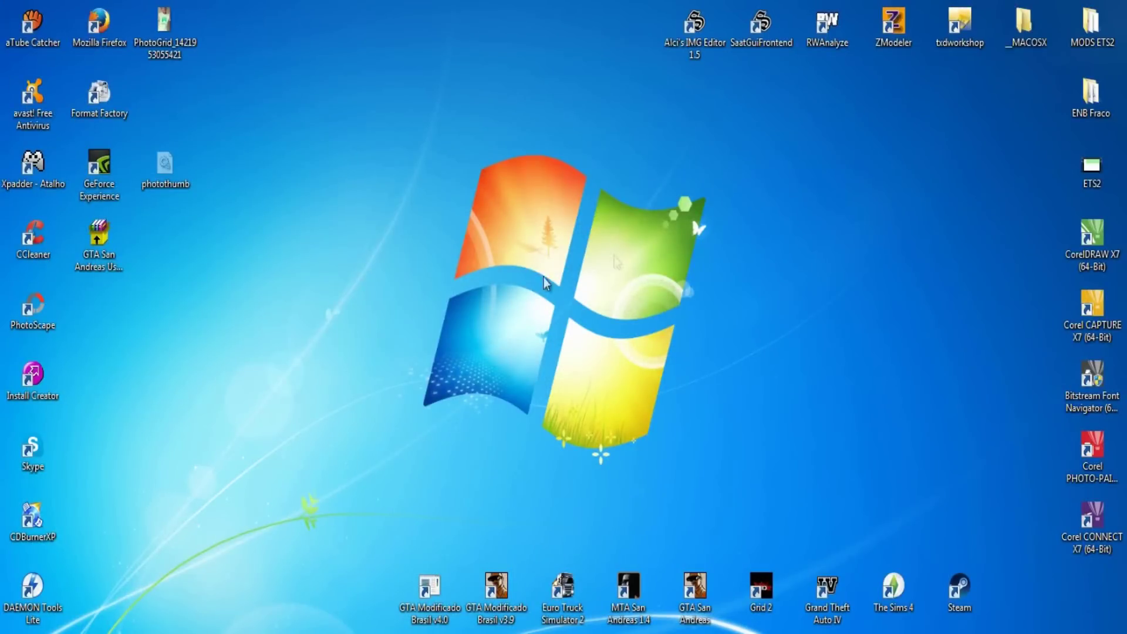
# Move the GTA San Andreas User Files installer to the middle of the desktop, over the Windows logo
pyautogui.moveTo(98, 246); pyautogui.dragTo(561, 247)
pyautogui.moveTo(423, 189); pyautogui.dragTo(775, 359)
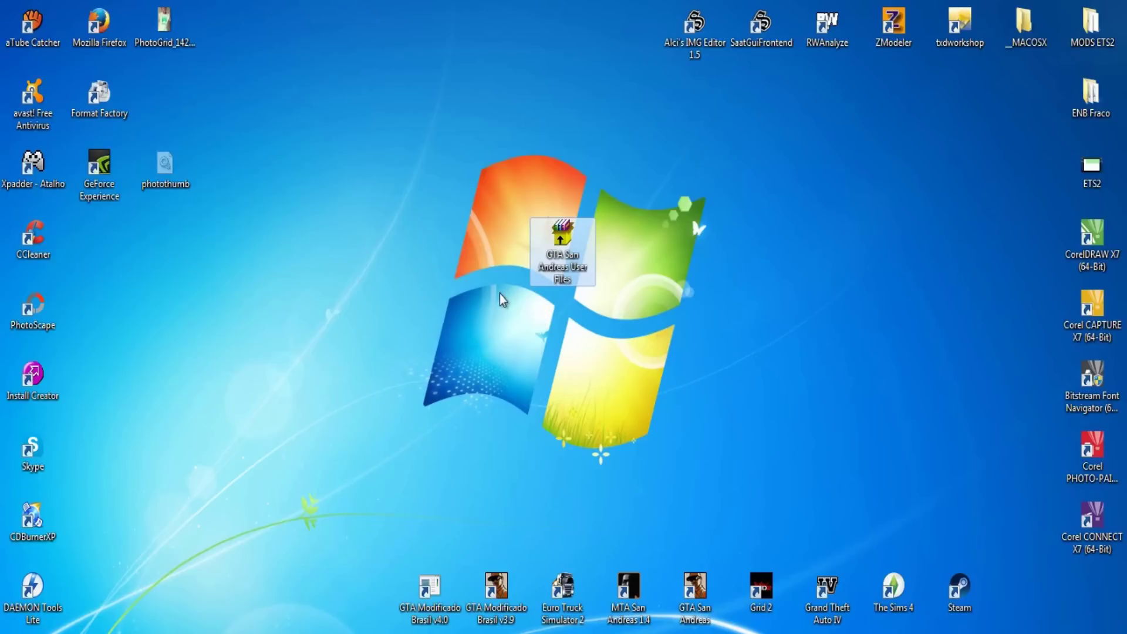
pyautogui.moveTo(452, 114); pyautogui.dragTo(802, 360)
pyautogui.click(601, 205)
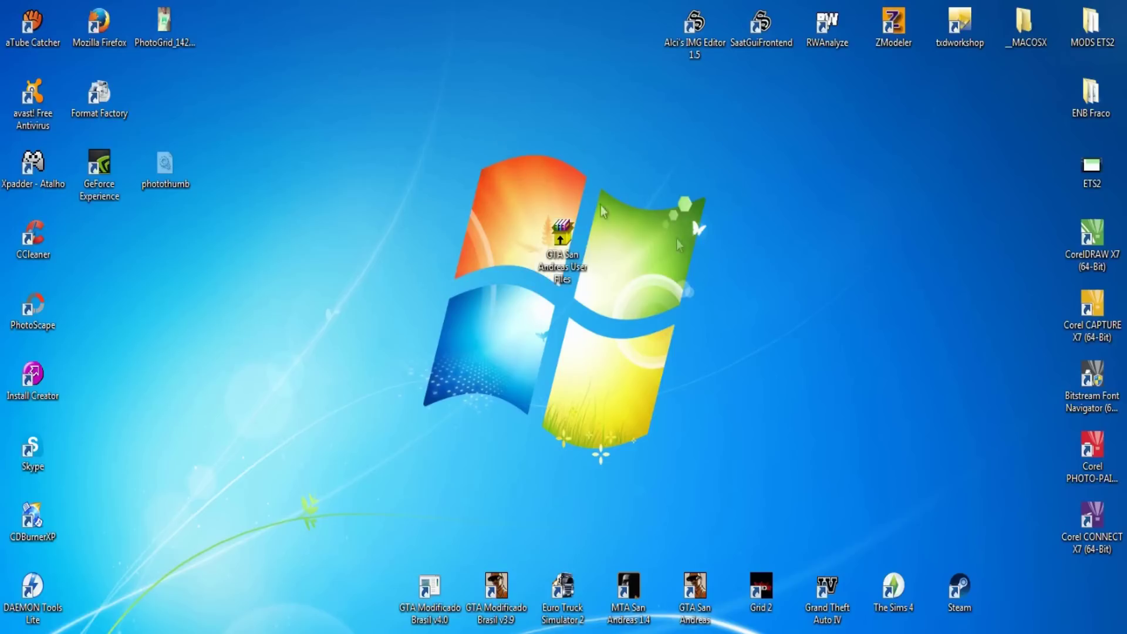
pyautogui.moveTo(750, 458); pyautogui.dragTo(463, 183)
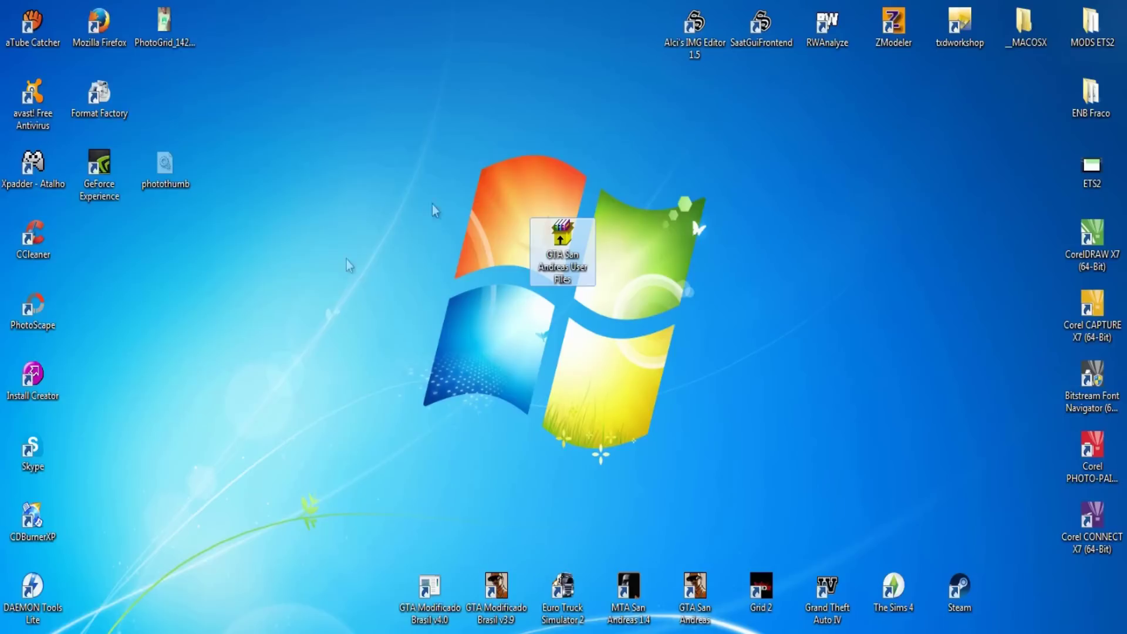
# Open the Documents library in a maximized file window
pyautogui.click(209, 610)
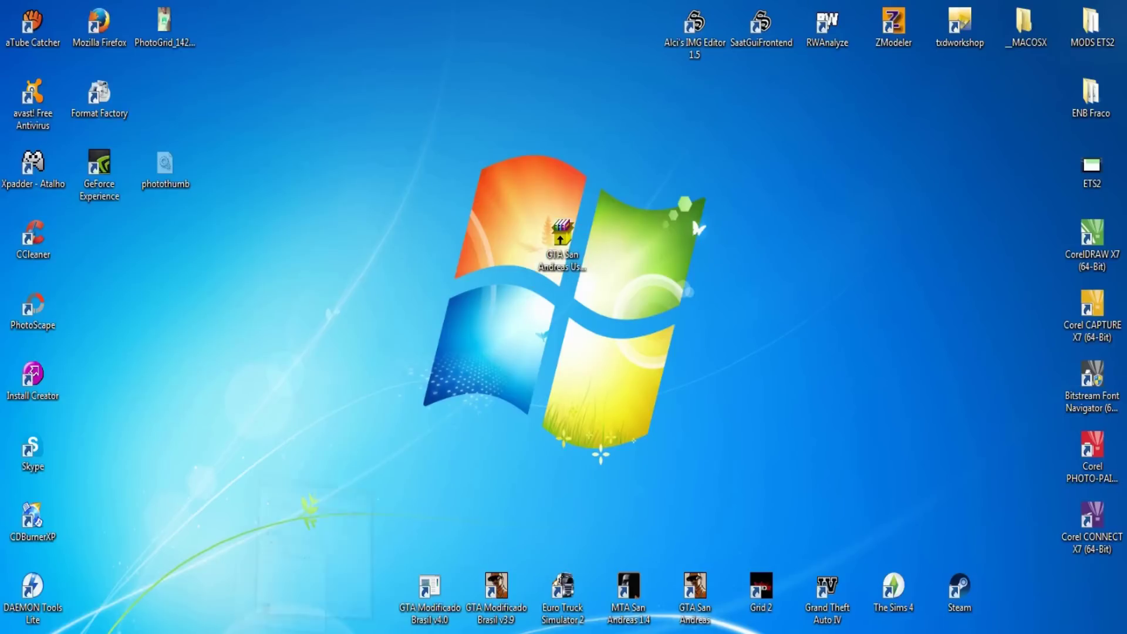
pyautogui.hotkey('alt', 'Tab')
pyautogui.click(577, 153)
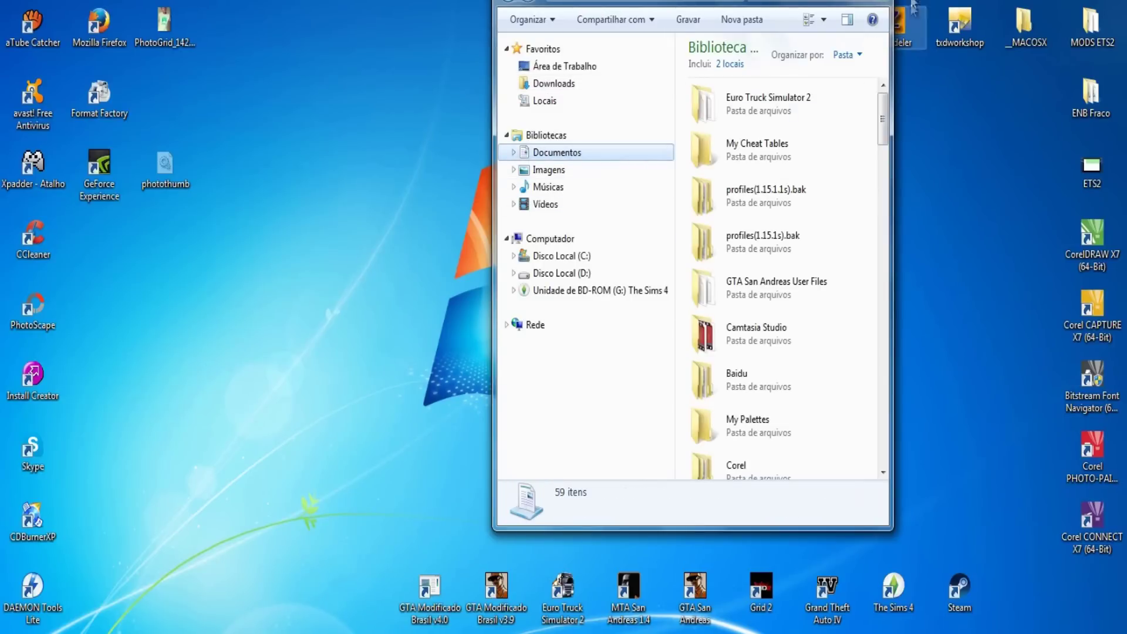
pyautogui.press('super+Up')
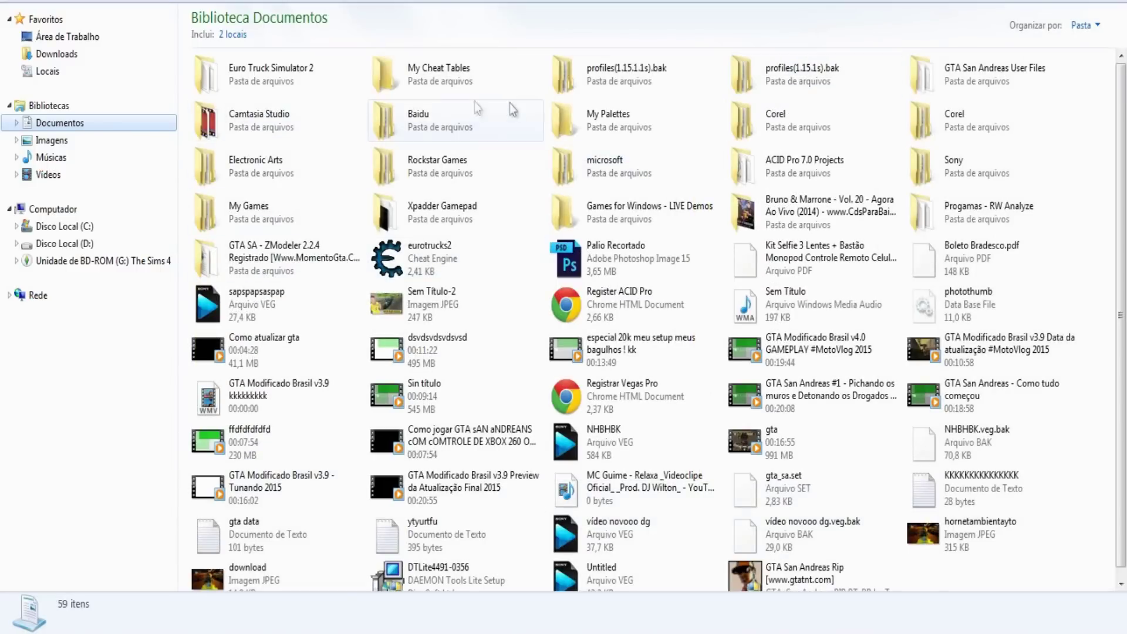
# Check the contents of the GTA San Andreas User Files folder, return to Documents and delete the folder
pyautogui.doubleClick(963, 89)
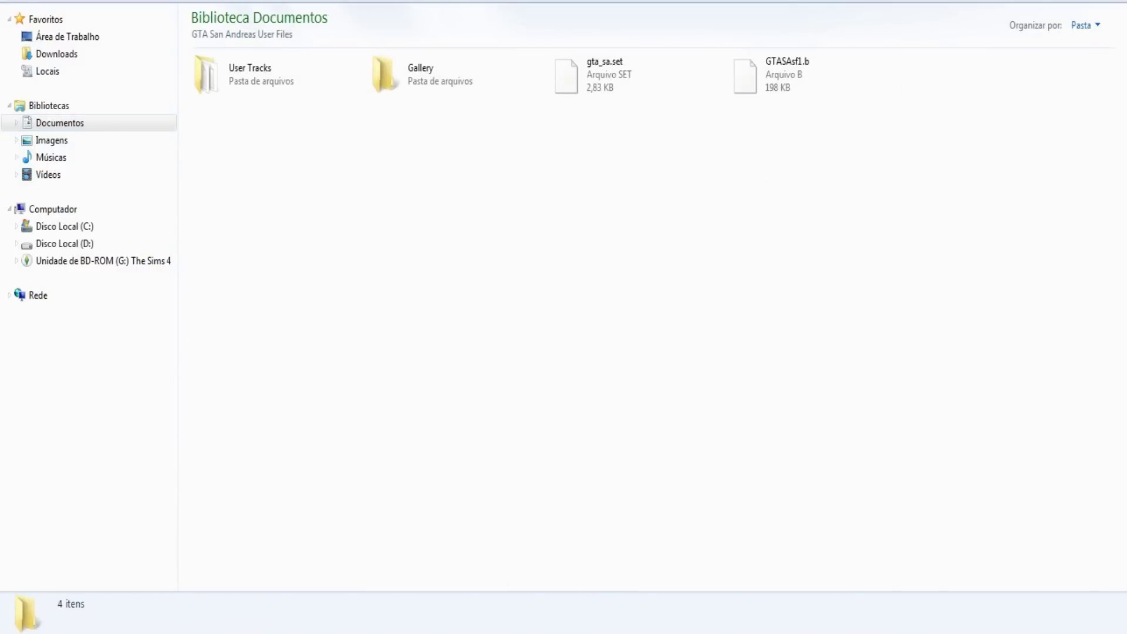
pyautogui.press('BackSpace')
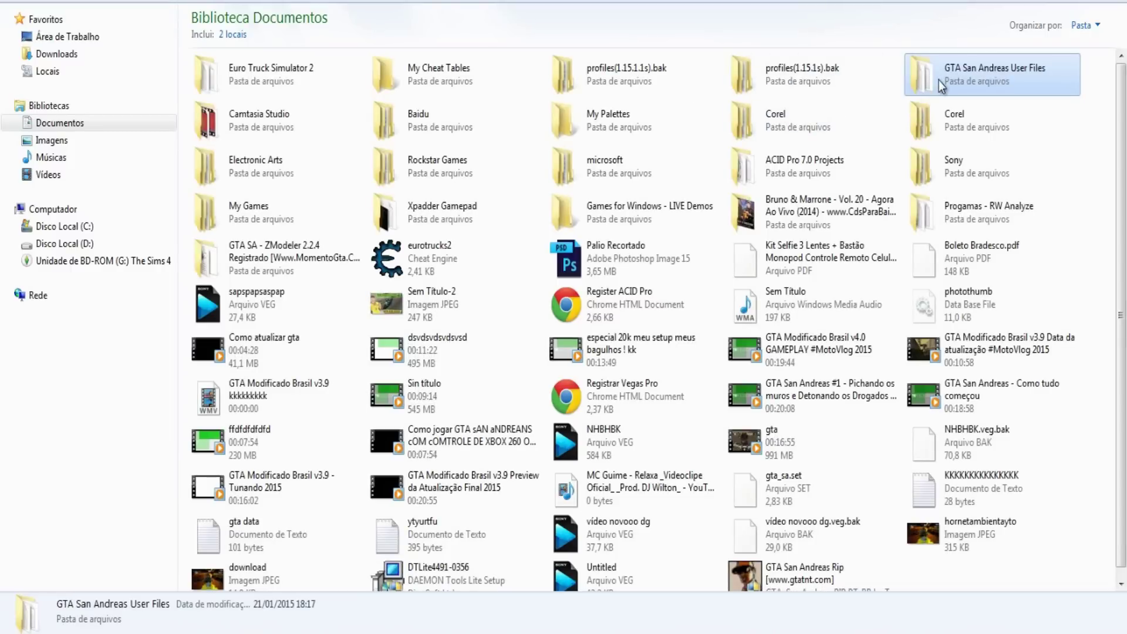
pyautogui.press('Delete')
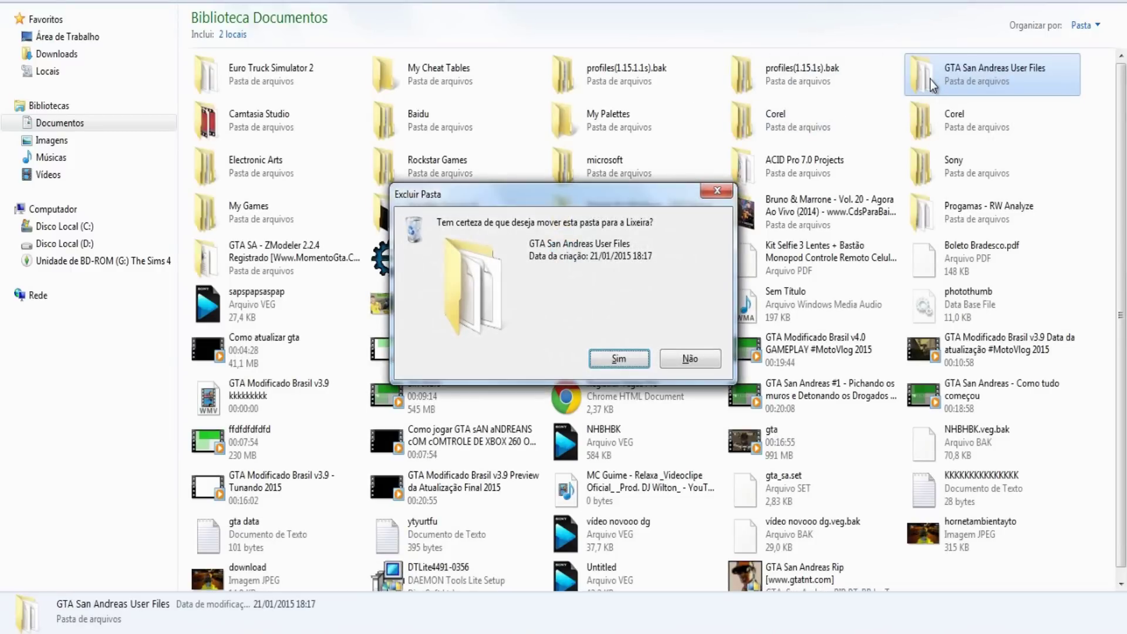
pyautogui.press('Return')
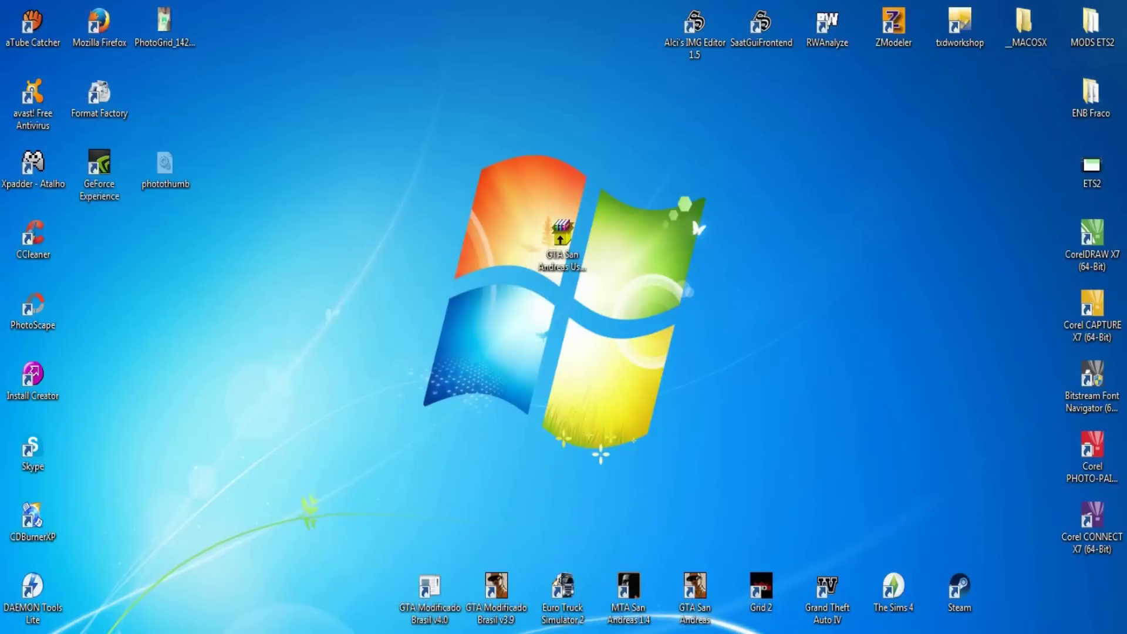
# Run the GTA San Andreas User Files self-extracting archive and extract it to its default destination in Documents
pyautogui.moveTo(416, 131); pyautogui.dragTo(611, 410)
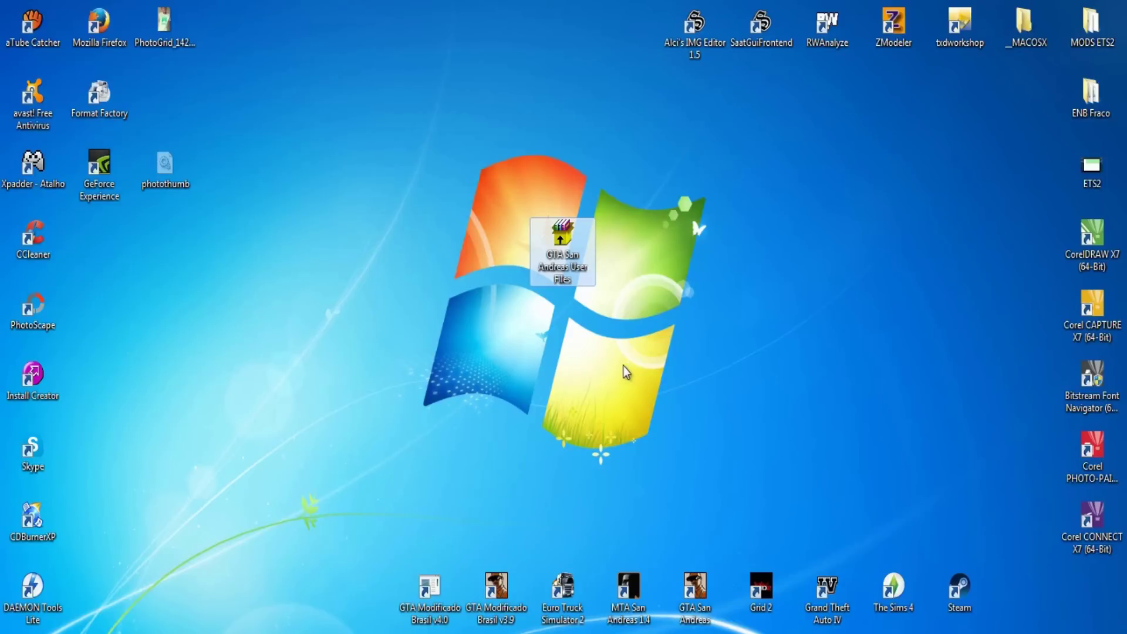
pyautogui.doubleClick(562, 276)
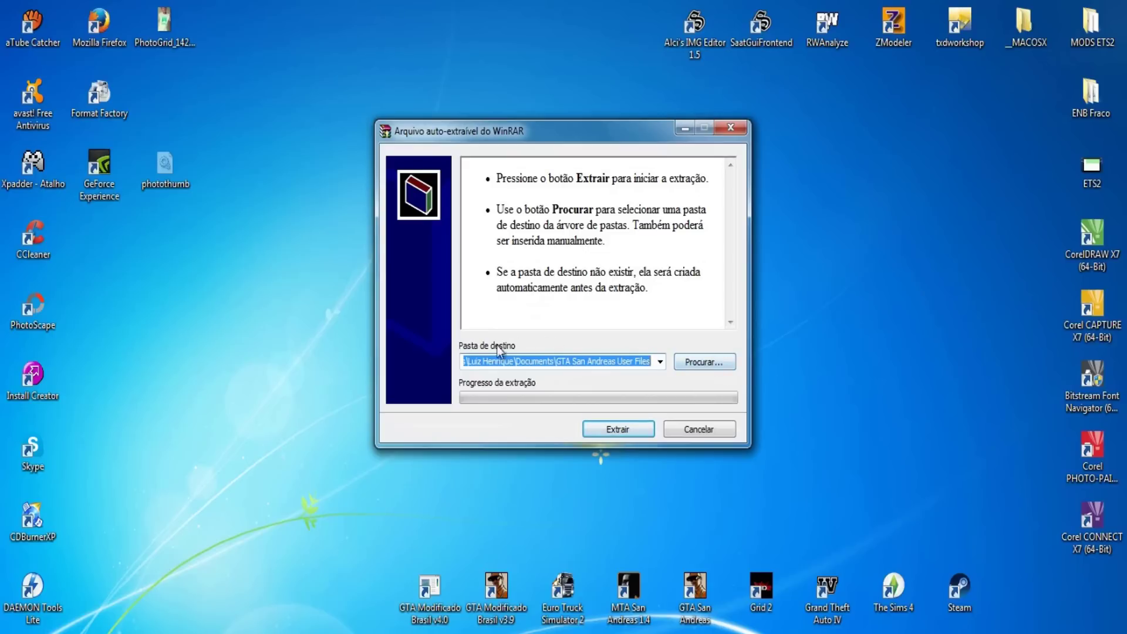
pyautogui.click(617, 429)
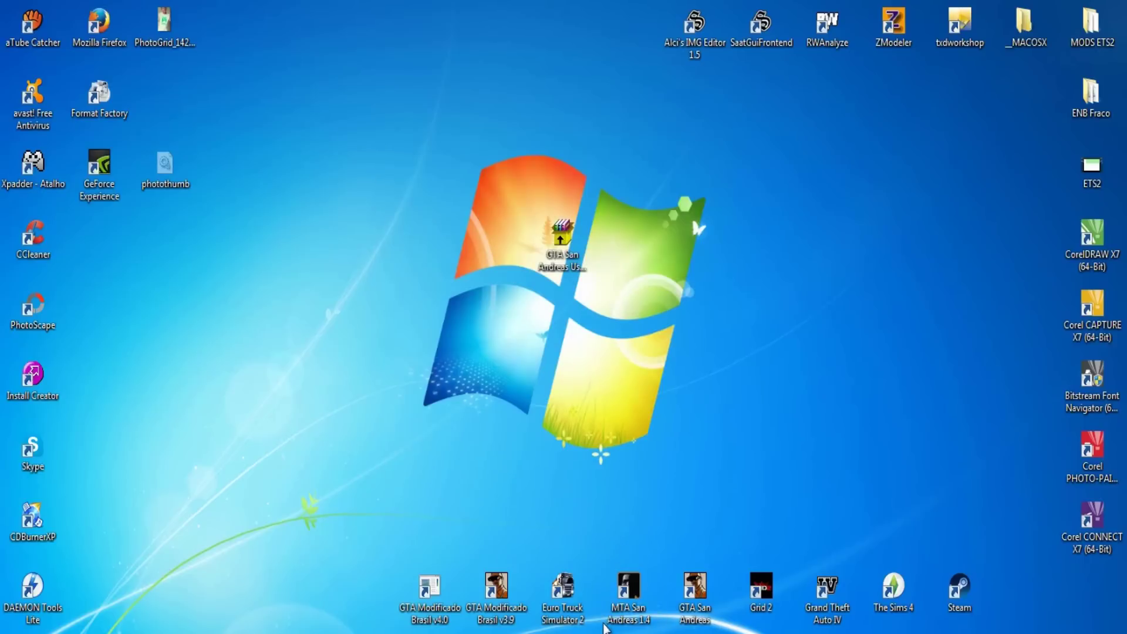
# Inspect the extracted GTA San Andreas User Files folder in Documents, including its User Tracks subfolder, and return to the library
pyautogui.click(193, 549)
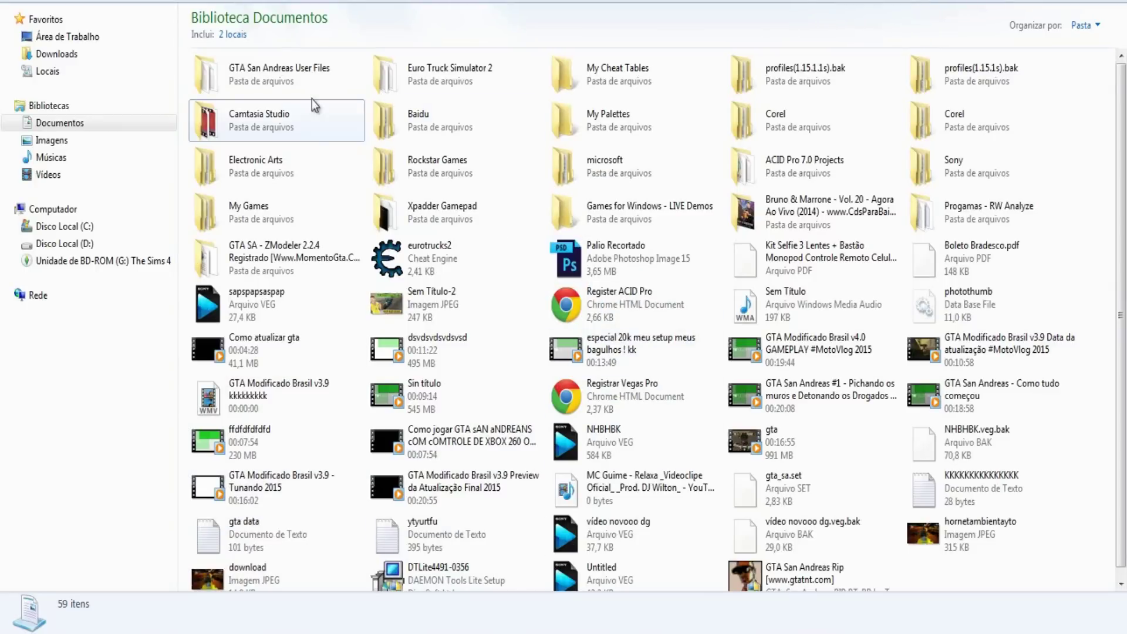
pyautogui.click(216, 86)
pyautogui.doubleClick(279, 81)
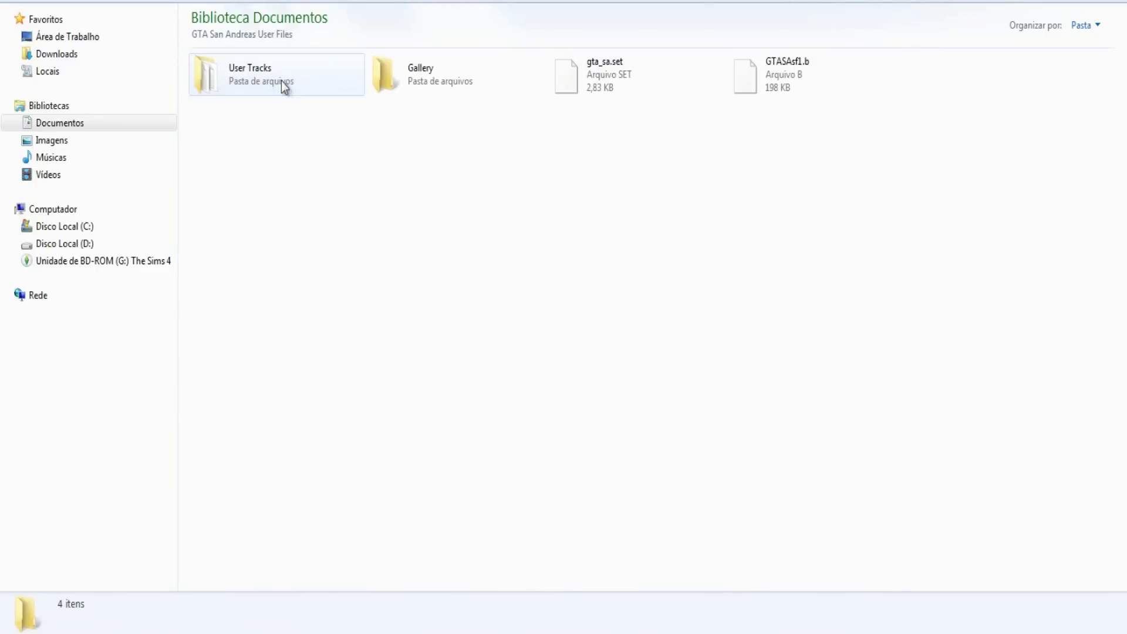
pyautogui.moveTo(921, 179); pyautogui.dragTo(231, 62)
pyautogui.doubleClick(232, 62)
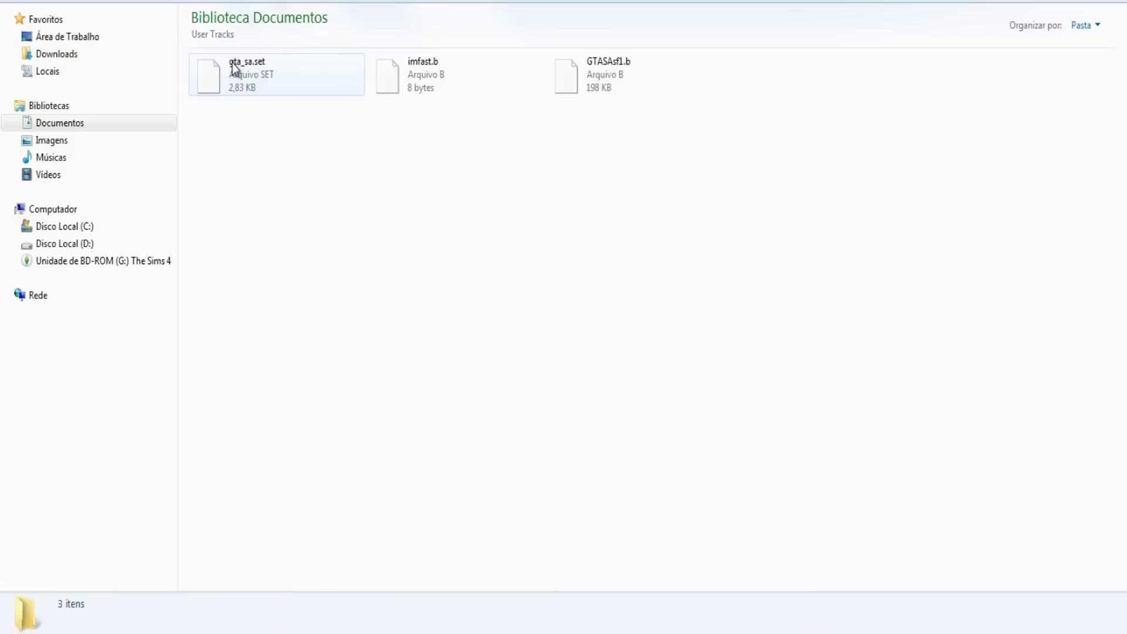
pyautogui.moveTo(851, 159); pyautogui.dragTo(126, 5)
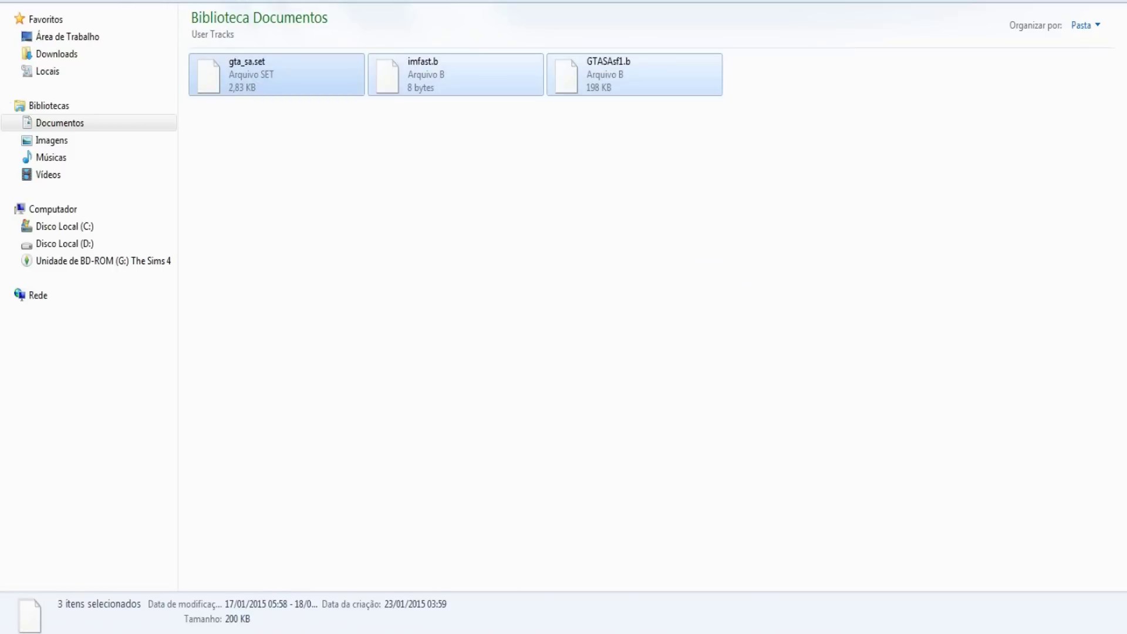
pyautogui.press('BackSpace')
pyautogui.press('BackSpace')
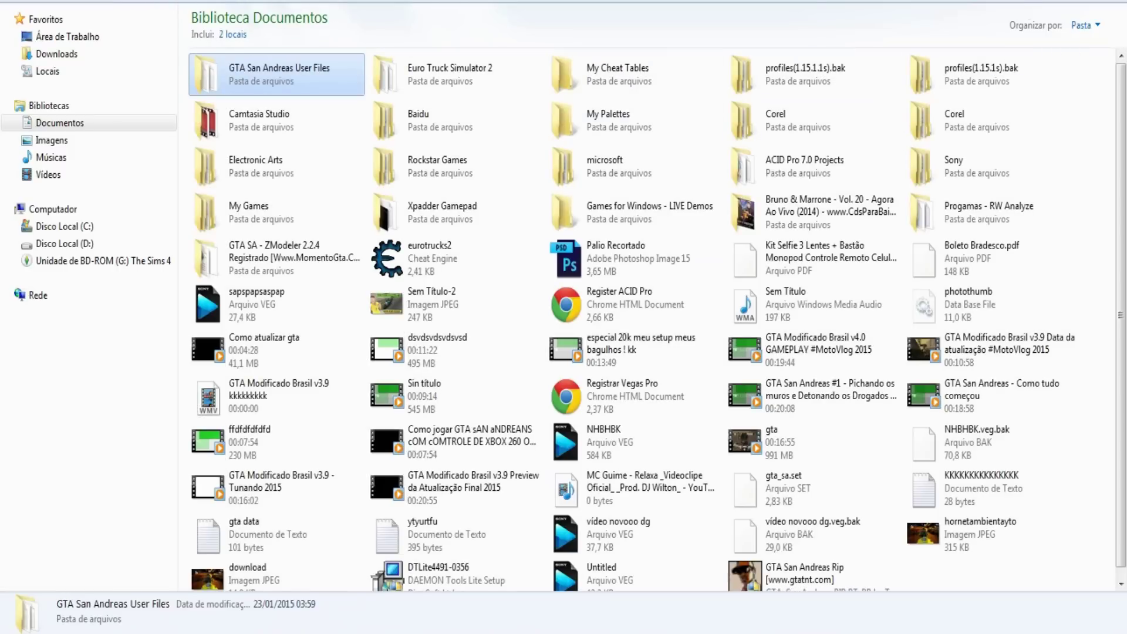
# Show the desktop and move the GTA San Andreas User Files installer next to the ENB Fraco folder
pyautogui.press('super+d')
pyautogui.moveTo(402, 139); pyautogui.dragTo(660, 368)
pyautogui.moveTo(530, 148); pyautogui.dragTo(756, 267)
pyautogui.moveTo(541, 258); pyautogui.dragTo(1006, 118)
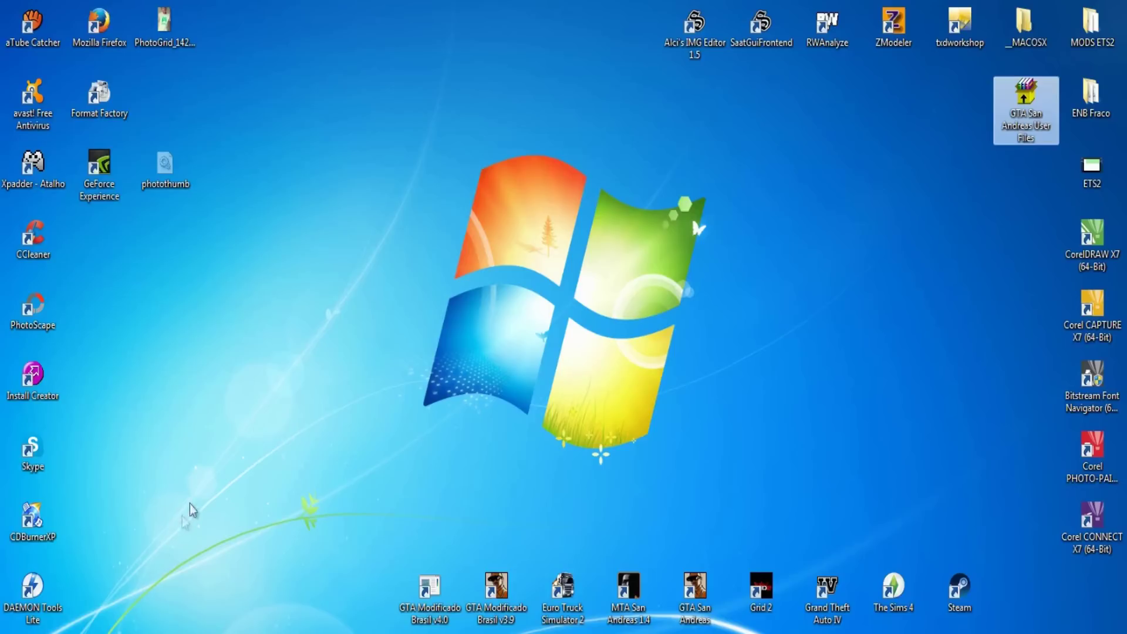
# Move the GTA Modificado Brasil v4.0 shortcut to the empty area beside the Windows logo and launch it
pyautogui.click(492, 332)
pyautogui.moveTo(430, 587); pyautogui.dragTo(364, 306)
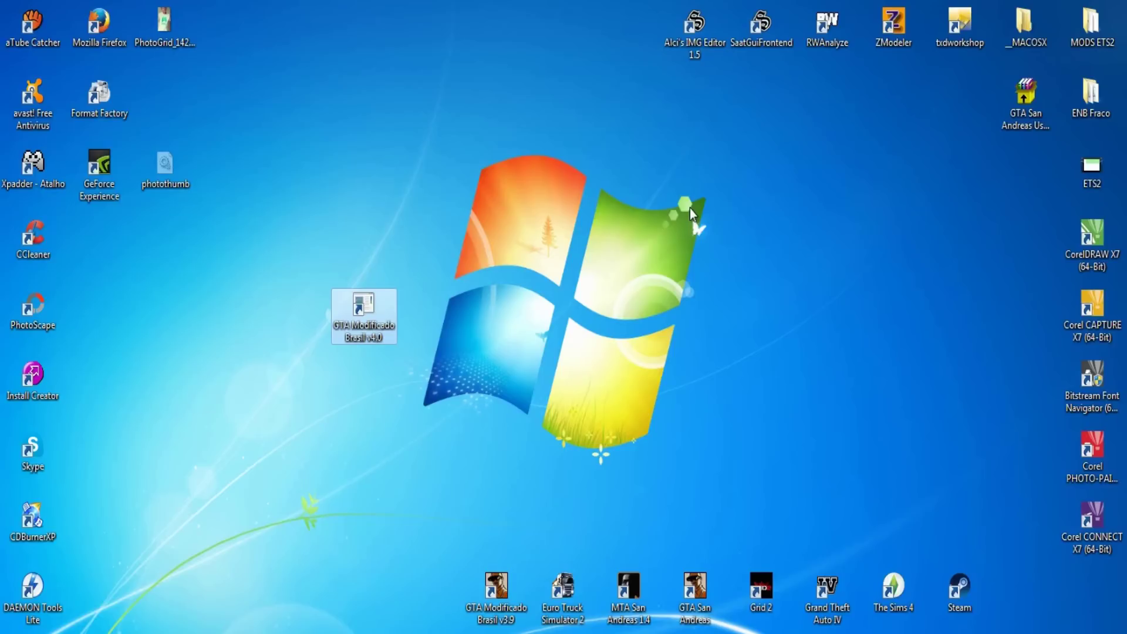
pyautogui.doubleClick(363, 311)
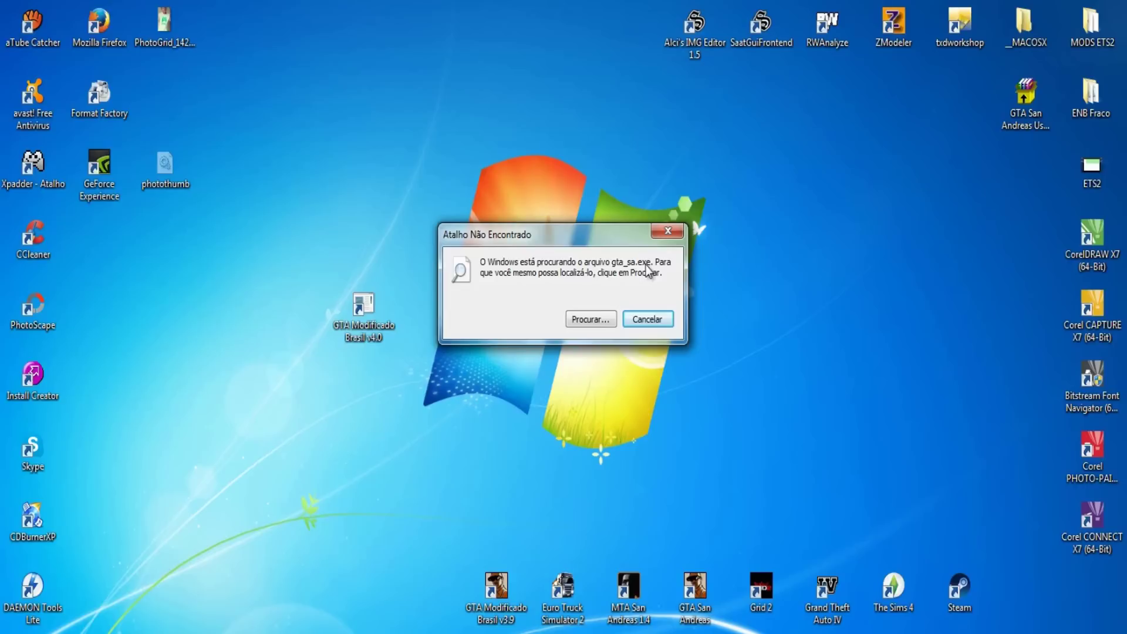
# Relink the broken shortcut to the gta_sa application inside the GTA MODIFICADO BRASIL V4.0 folder
pyautogui.click(587, 320)
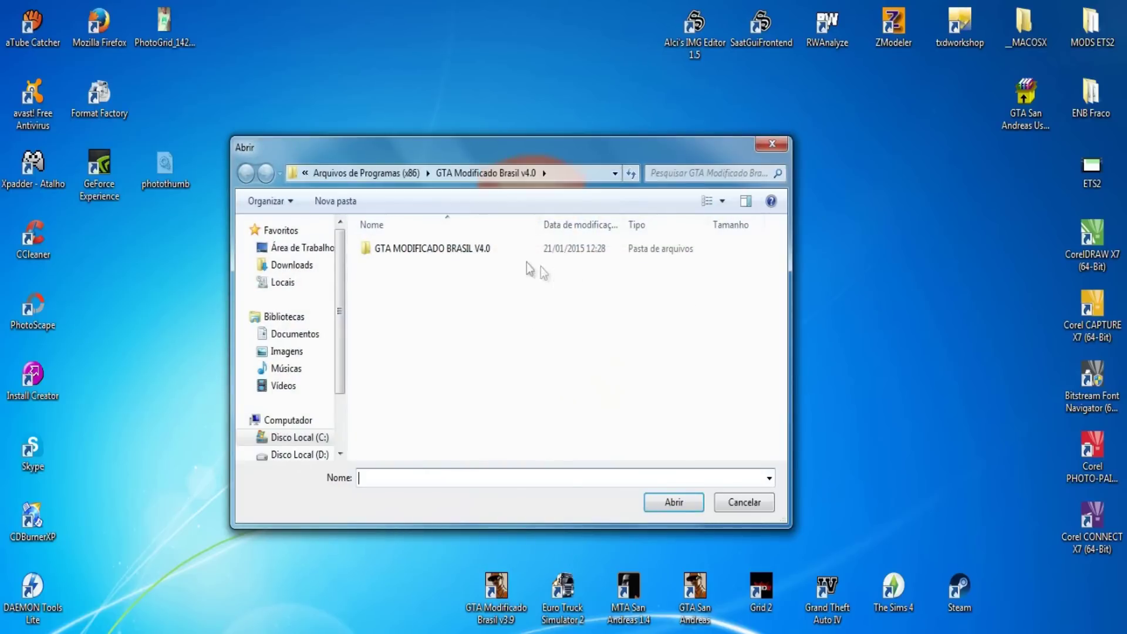
pyautogui.doubleClick(478, 252)
pyautogui.scroll(-7, 781, 317)
pyautogui.moveTo(782, 320); pyautogui.dragTo(782, 364)
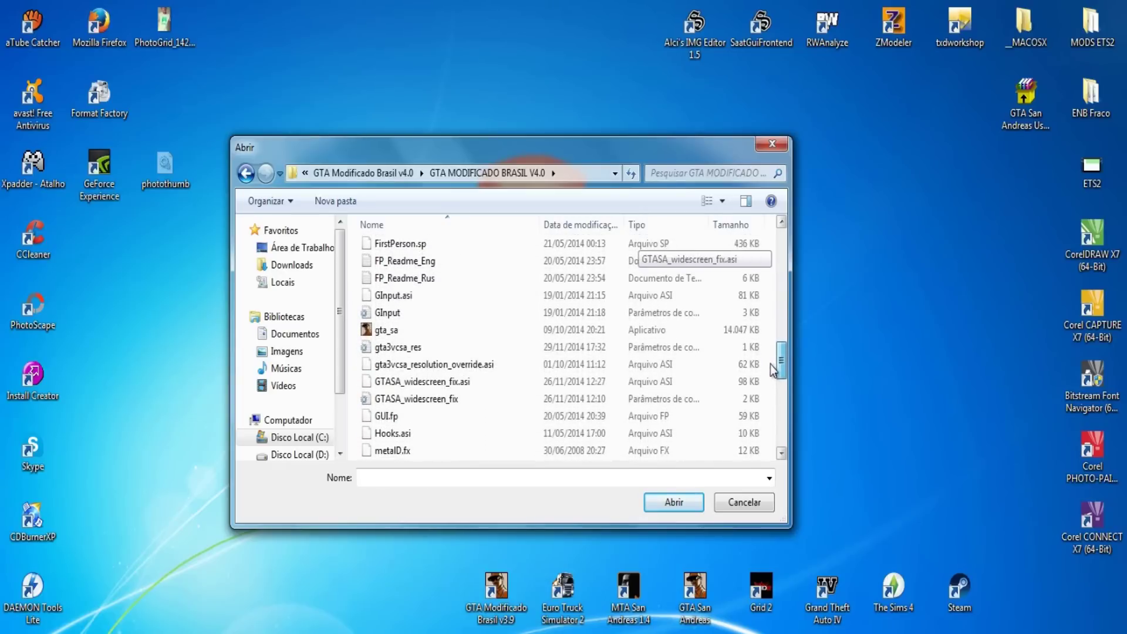
pyautogui.click(486, 333)
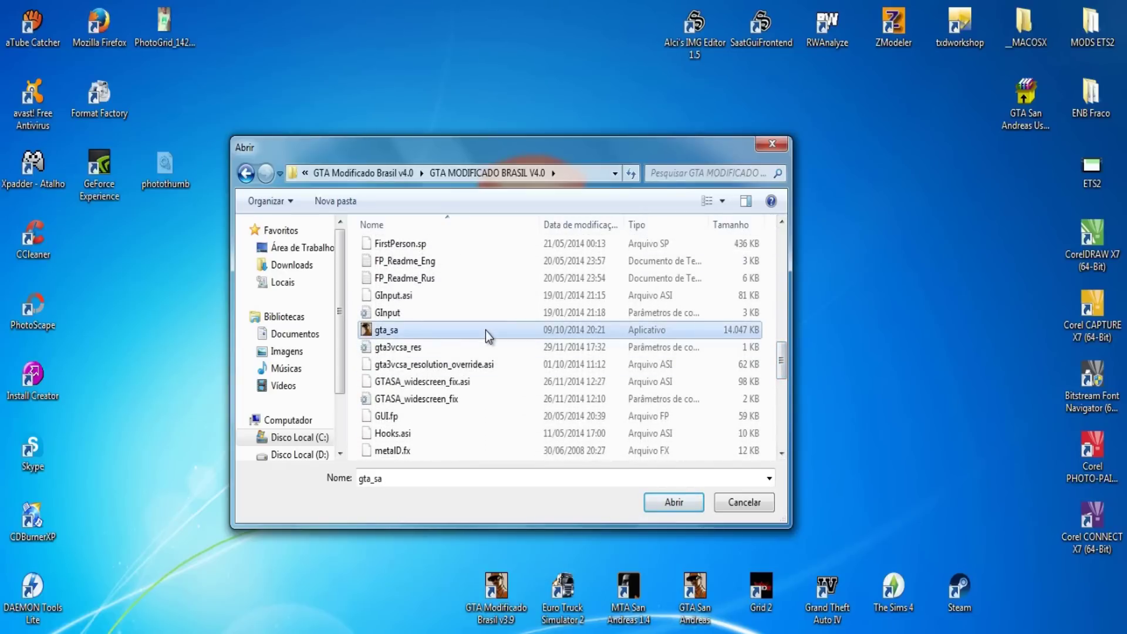
pyautogui.click(673, 505)
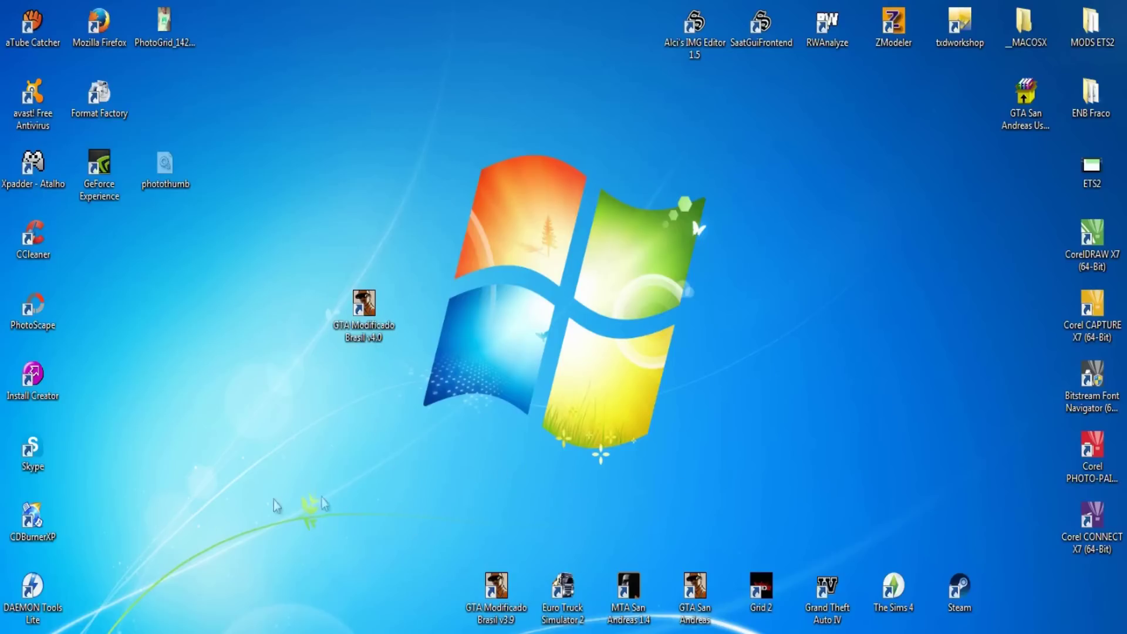
# Copy the name of the GTA Modificado Brasil v4.0 shortcut and delete that shortcut from the desktop
pyautogui.moveTo(463, 403); pyautogui.dragTo(247, 193)
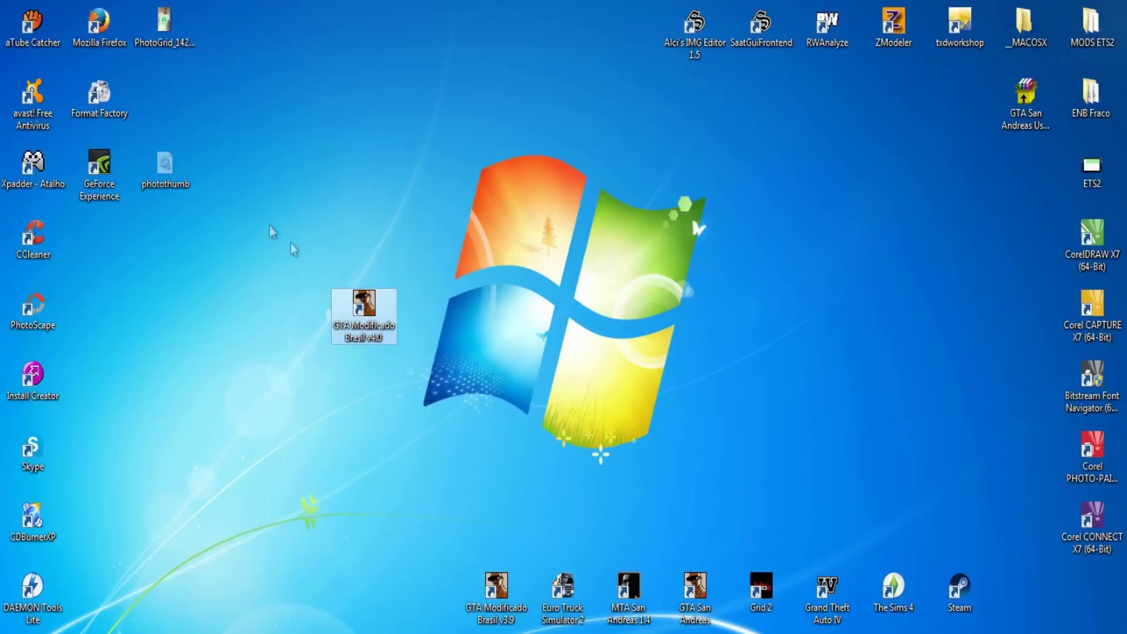
pyautogui.click(351, 327)
pyautogui.rightClick(360, 334)
pyautogui.click(404, 297)
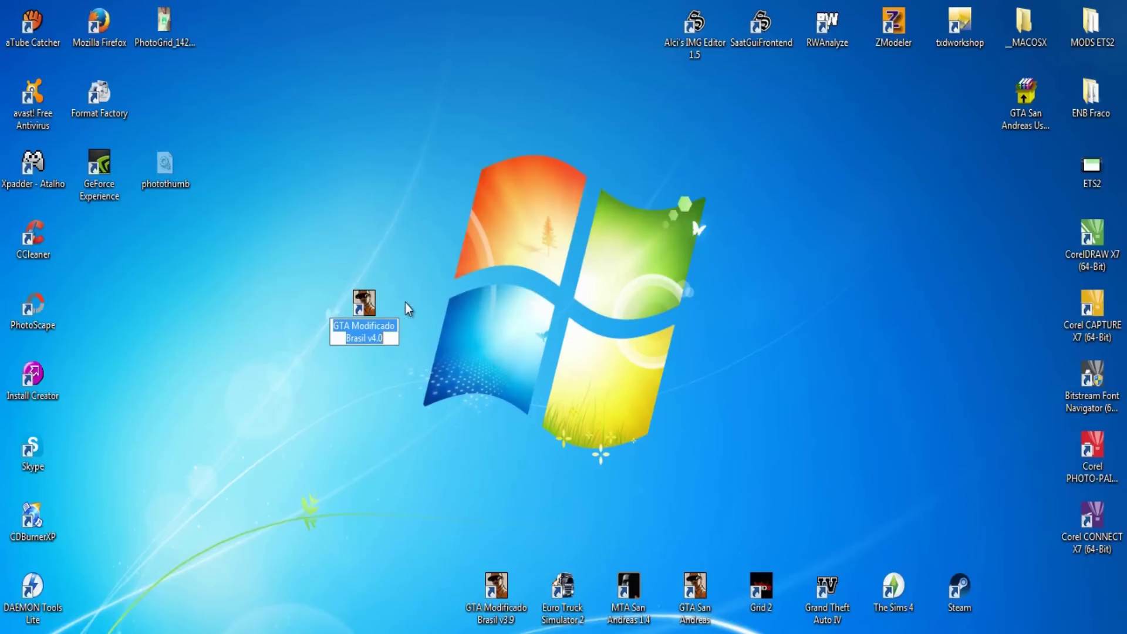
pyautogui.press('Return')
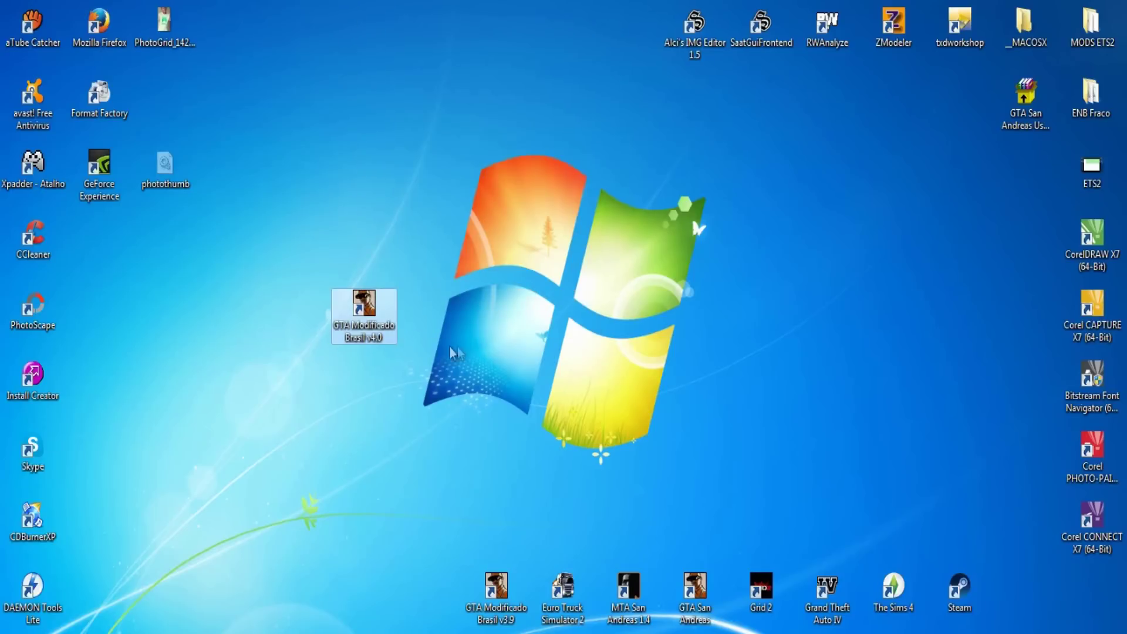
pyautogui.press('Delete')
pyautogui.press('Return')
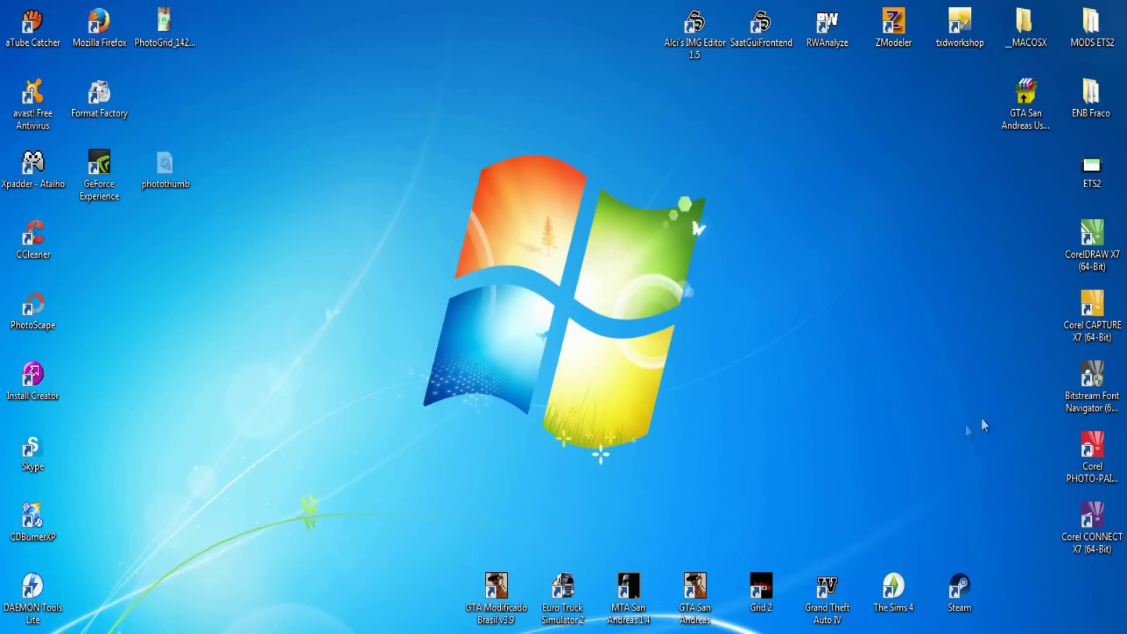
# Open the Arquivos de Programas (x86) folder on Disco Local (C:)
pyautogui.moveTo(266, 384); pyautogui.dragTo(236, 511)
pyautogui.click(32, 625)
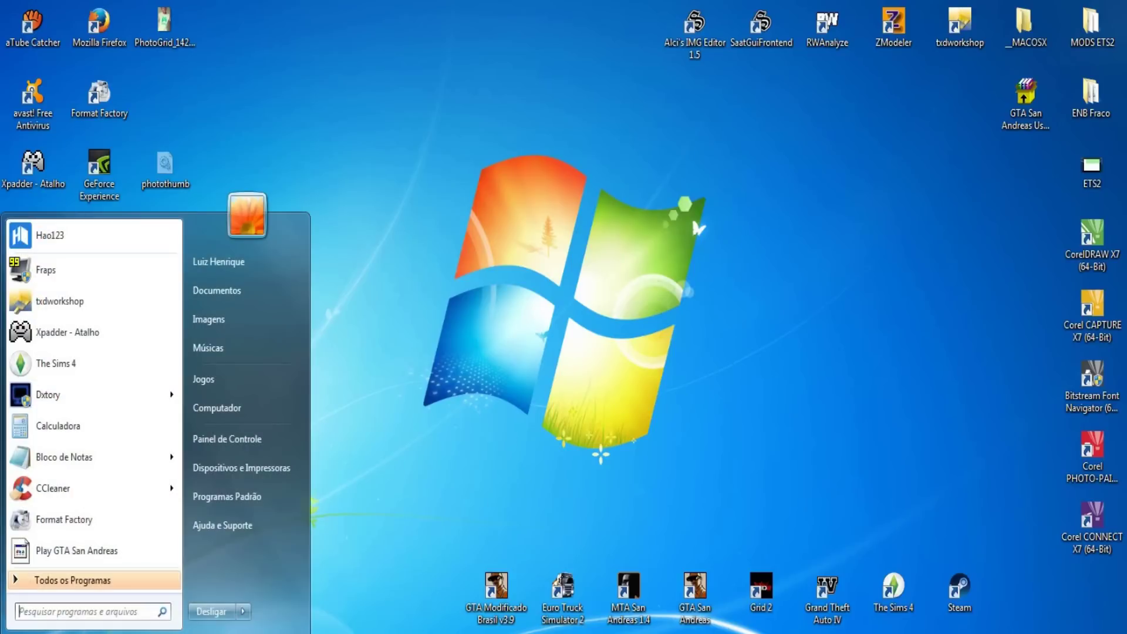
pyautogui.click(230, 414)
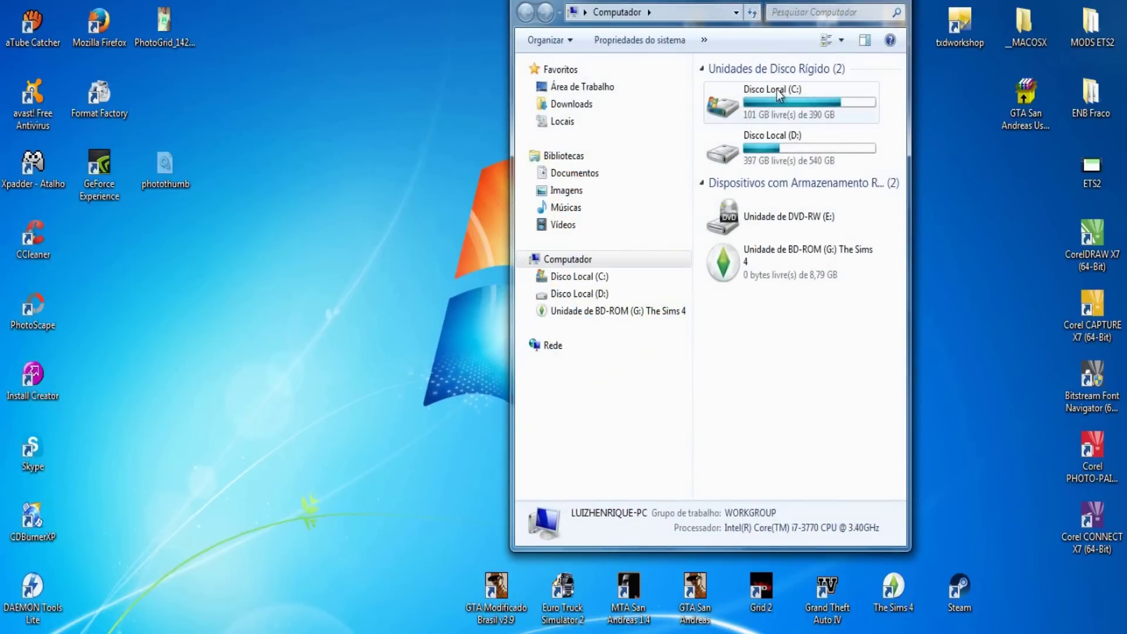
pyautogui.doubleClick(843, 7)
pyautogui.doubleClick(299, 58)
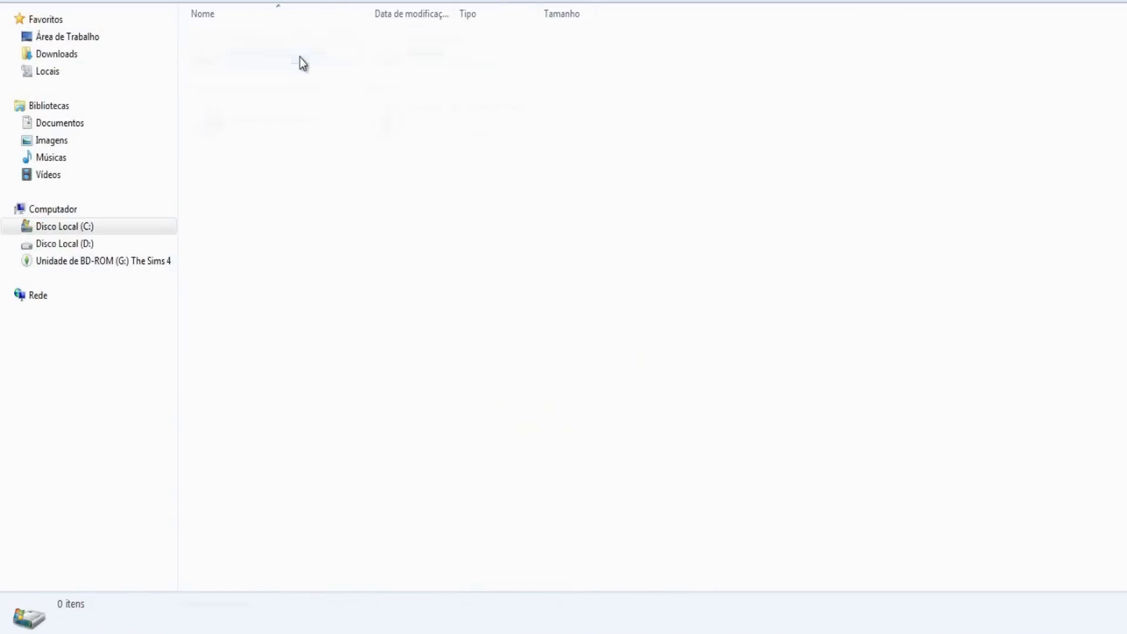
pyautogui.click(296, 91)
pyautogui.doubleClick(296, 91)
# Open the GTA Modificado Brasil v4.0 folder and its GTA MODIFICADO BRASIL V4.0 subfolder
pyautogui.click(311, 294)
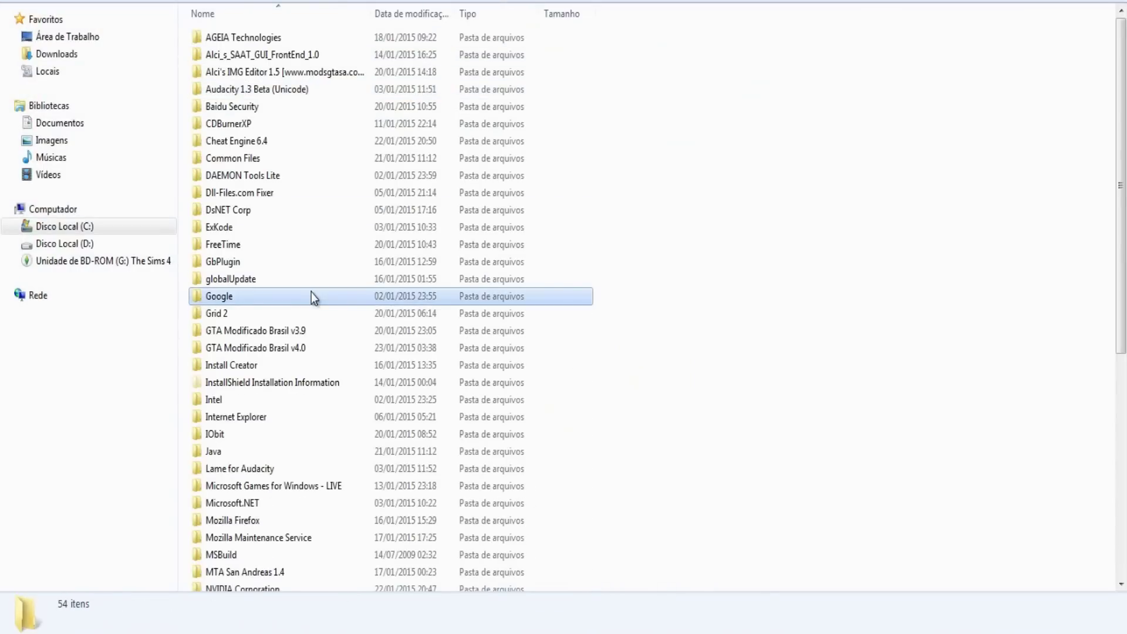
pyautogui.press('Down')
pyautogui.press('Down')
pyautogui.press('Down')
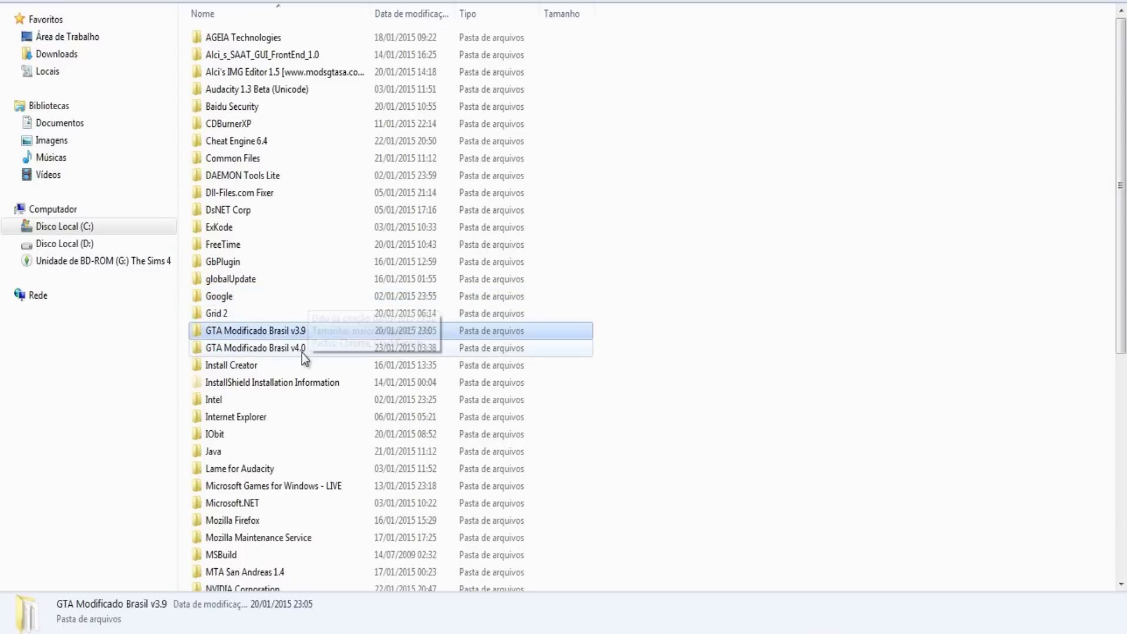
pyautogui.click(304, 351)
pyautogui.hotkey('ctrl', 'c')
pyautogui.doubleClick(372, 350)
pyautogui.doubleClick(300, 38)
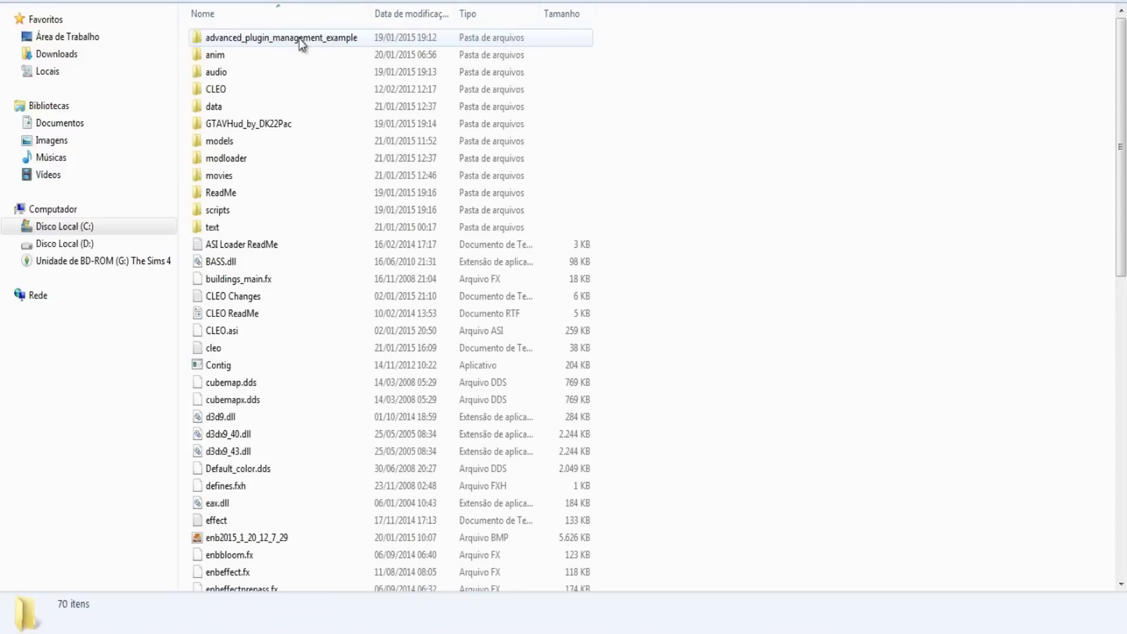
# Try to send a desktop shortcut of the gta_sa application from the game folder, and return to the desktop
pyautogui.click(266, 358)
pyautogui.scroll(-2, 273, 376)
pyautogui.scroll(-5, 273, 375)
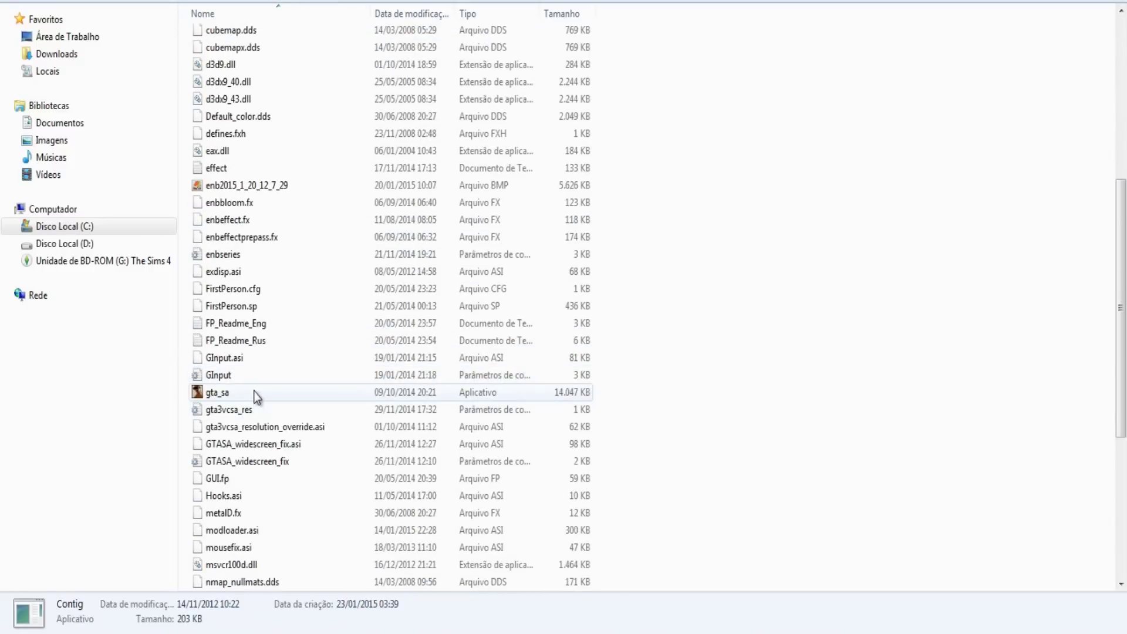
pyautogui.click(254, 391)
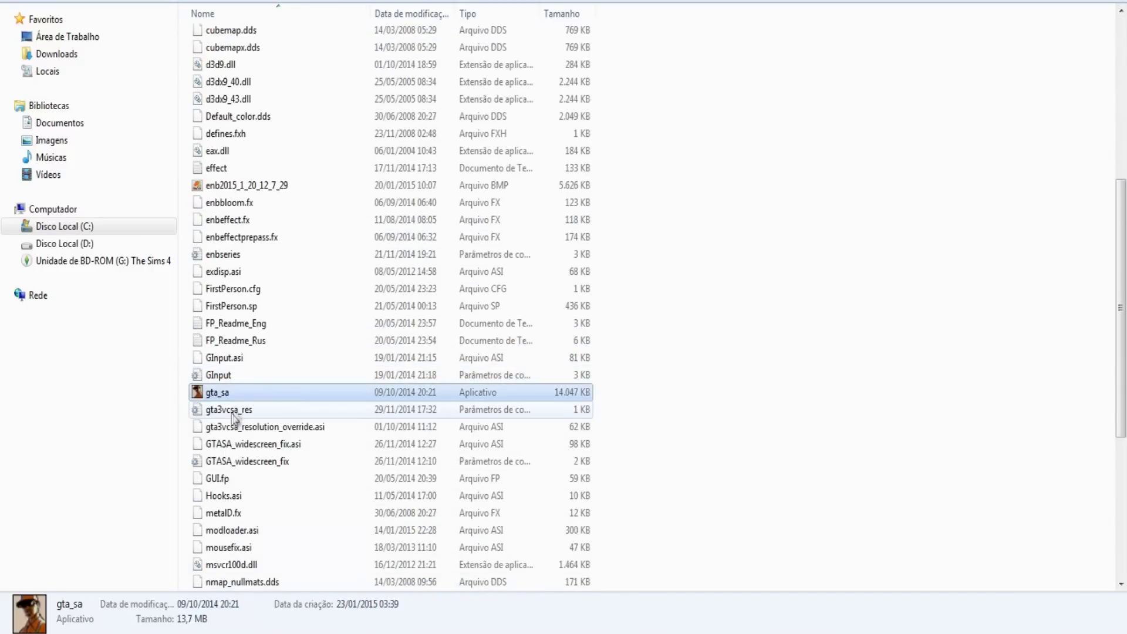
pyautogui.rightClick(247, 393)
pyautogui.moveTo(338, 253)
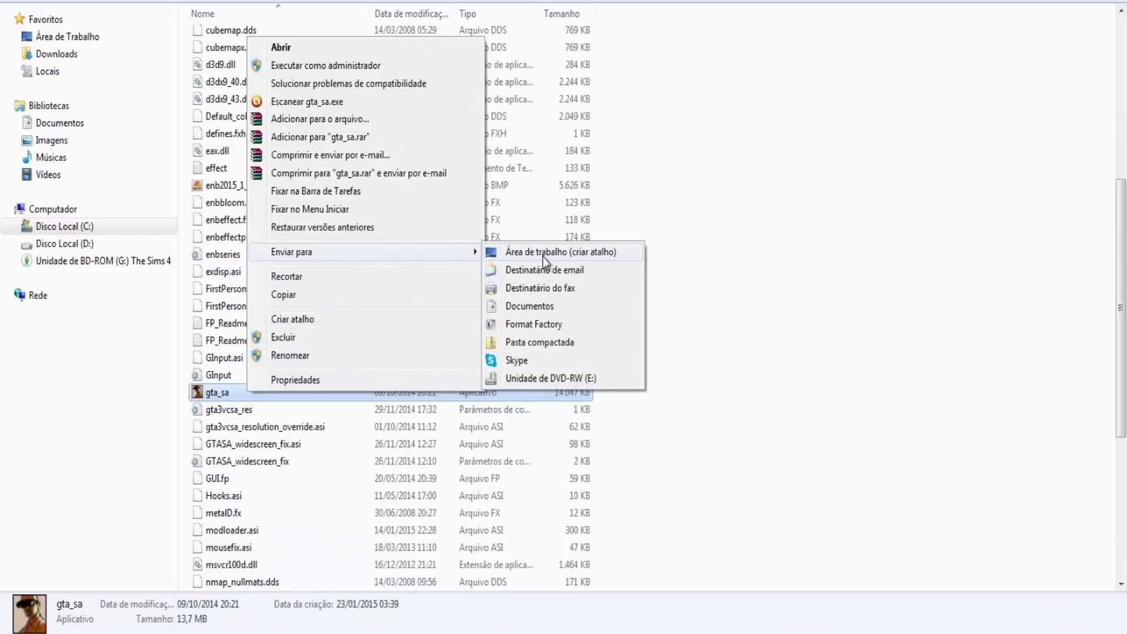
pyautogui.click(521, 253)
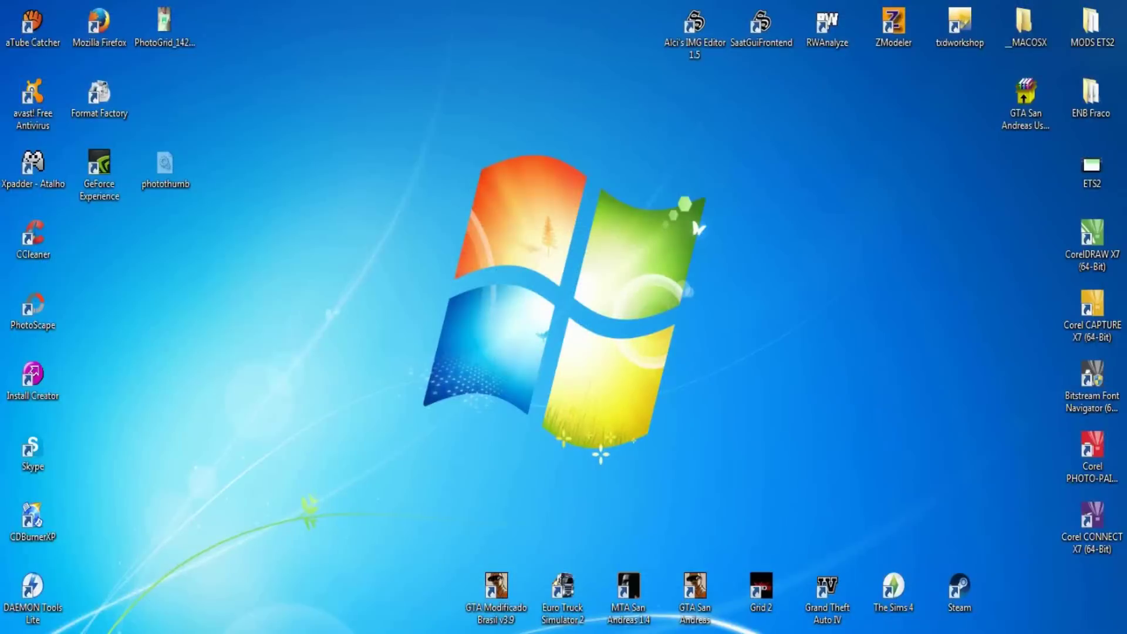
# Start creating a new desktop shortcut and browse for its target in Arquivos de Programas (x86) on Disco Local (C:)
pyautogui.rightClick(380, 294)
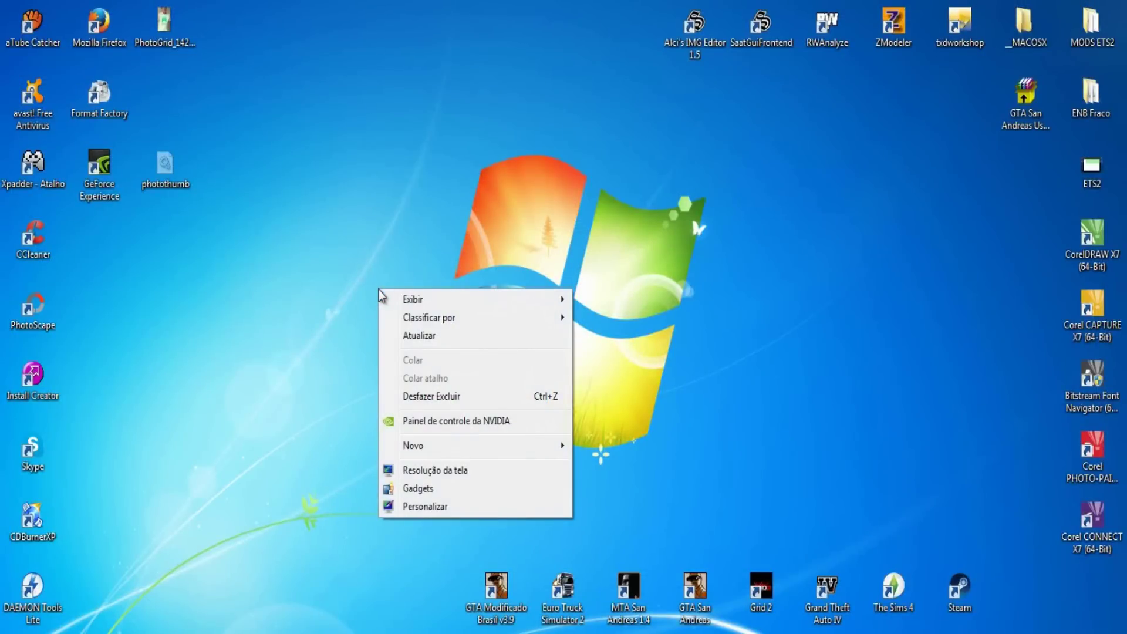
pyautogui.moveTo(492, 452)
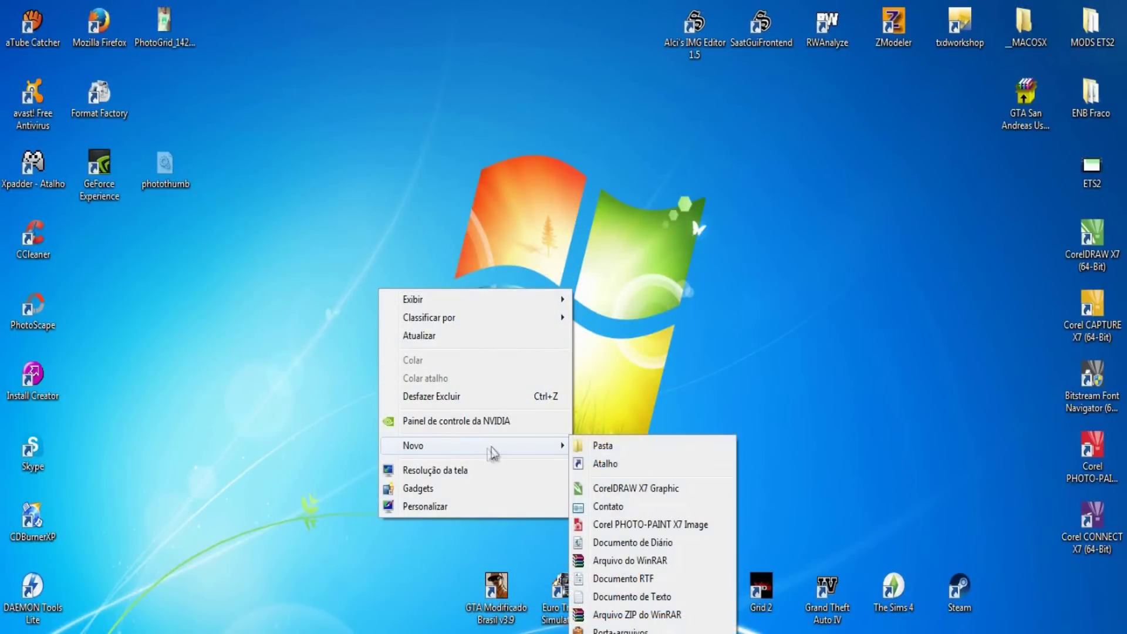
pyautogui.click(629, 464)
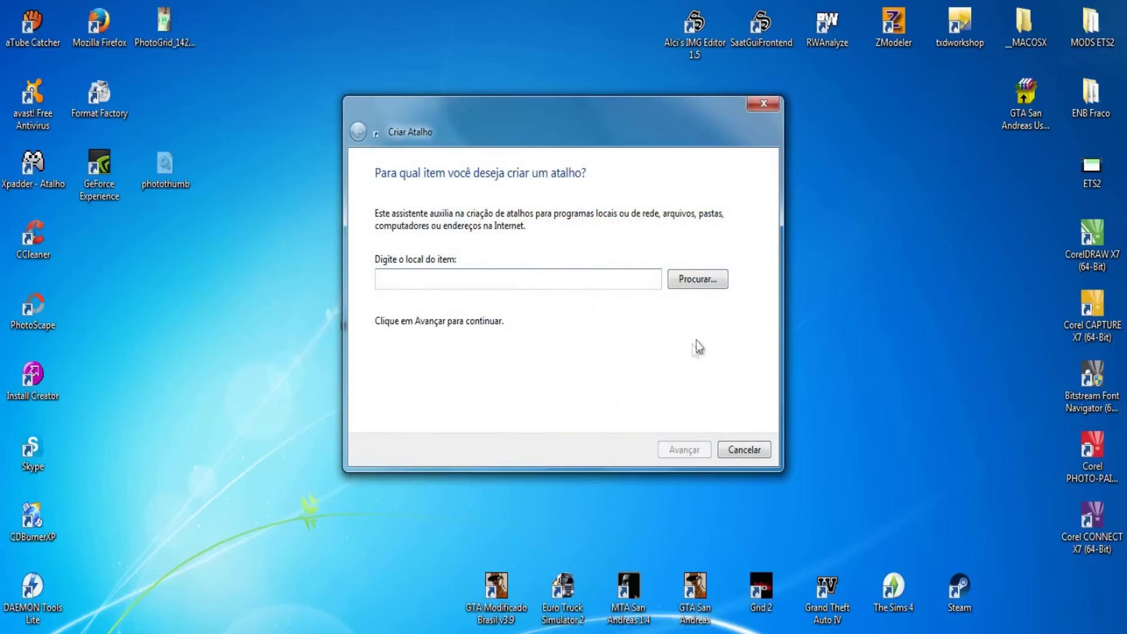
pyautogui.click(702, 281)
pyautogui.doubleClick(509, 284)
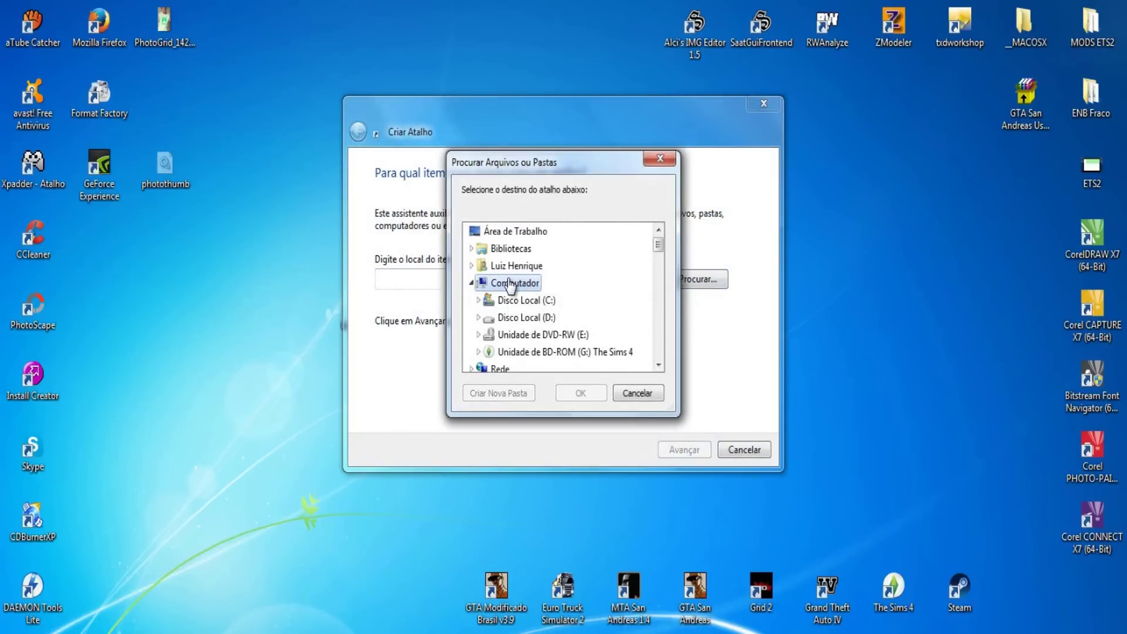
pyautogui.doubleClick(522, 301)
pyautogui.doubleClick(537, 369)
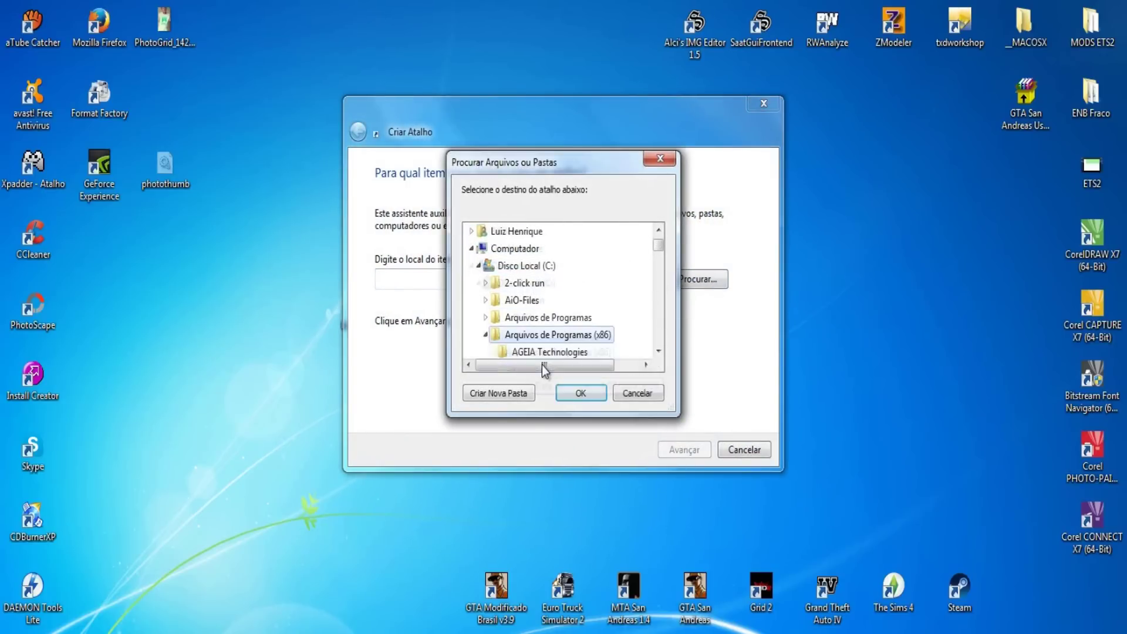
# Set the shortcut's target to gta_sa in the GTA MODIFICADO BRASIL V4.0 folder inside GTA Modificado Brasil v4.0
pyautogui.click(658, 253)
pyautogui.moveTo(660, 254); pyautogui.dragTo(661, 251)
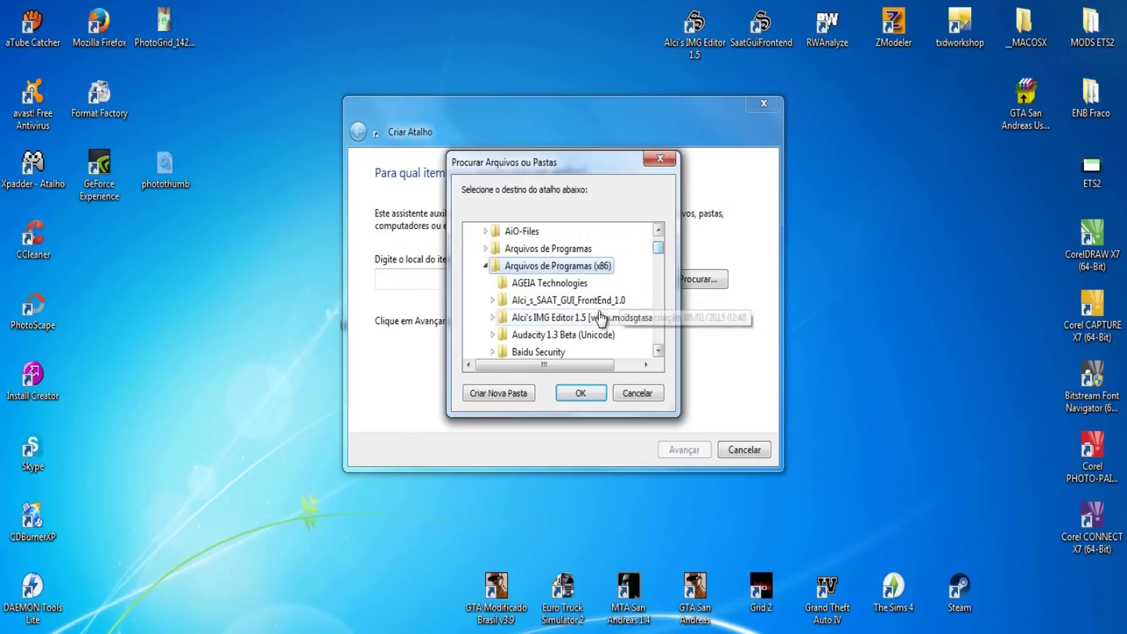
pyautogui.scroll(-2, 597, 315)
pyautogui.scroll(-3, 600, 317)
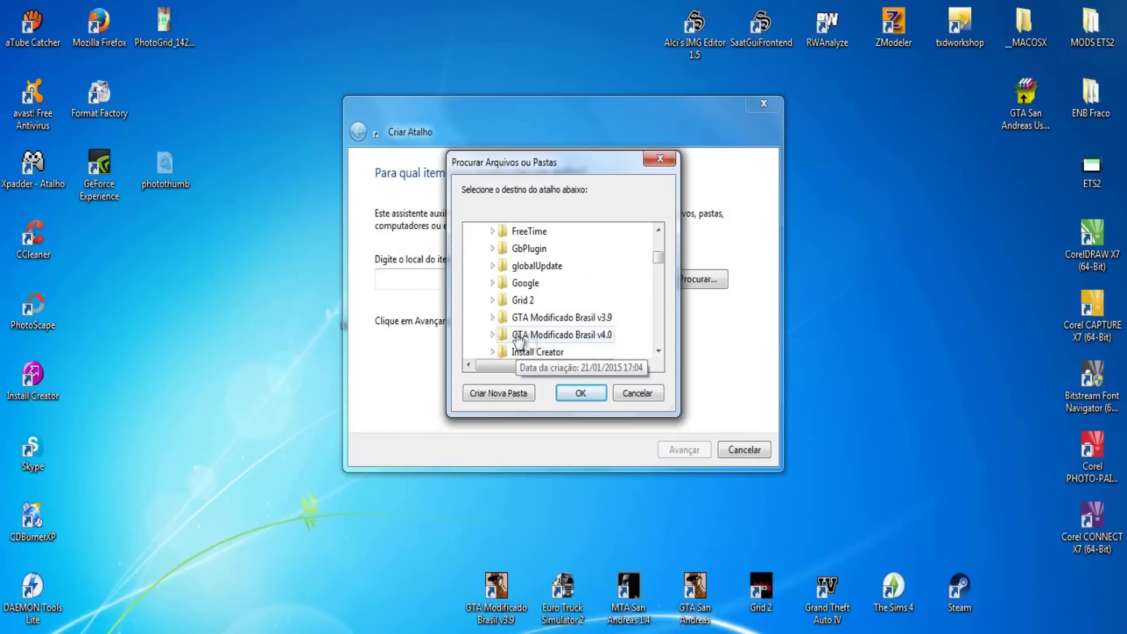
pyautogui.click(584, 335)
pyautogui.click(621, 352)
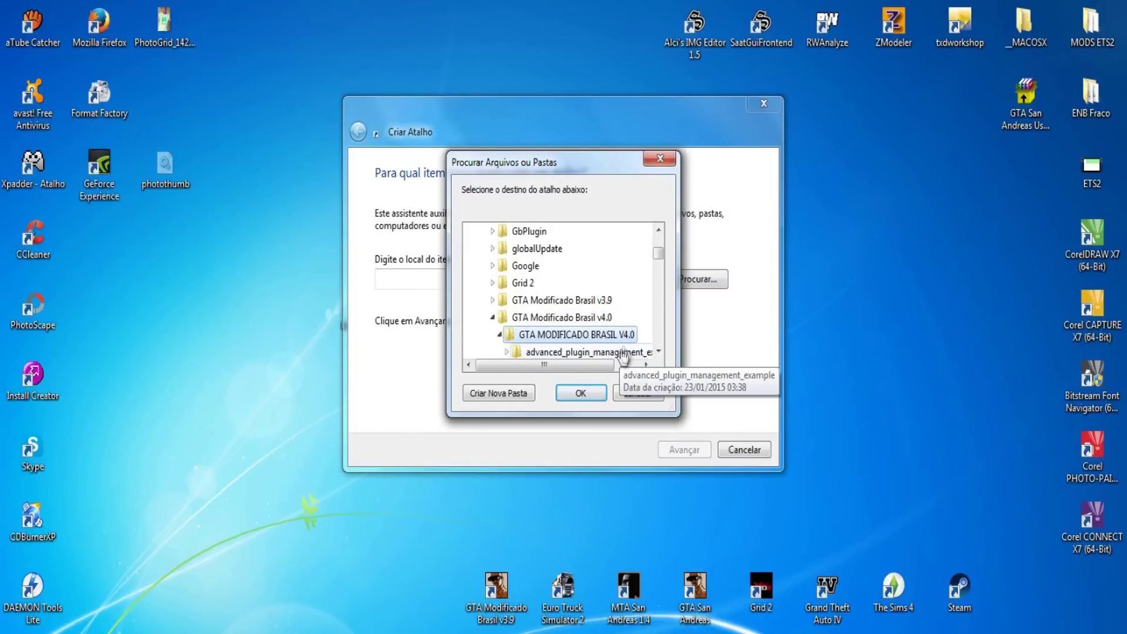
pyautogui.scroll(-5, 622, 346)
pyautogui.scroll(-10, 622, 345)
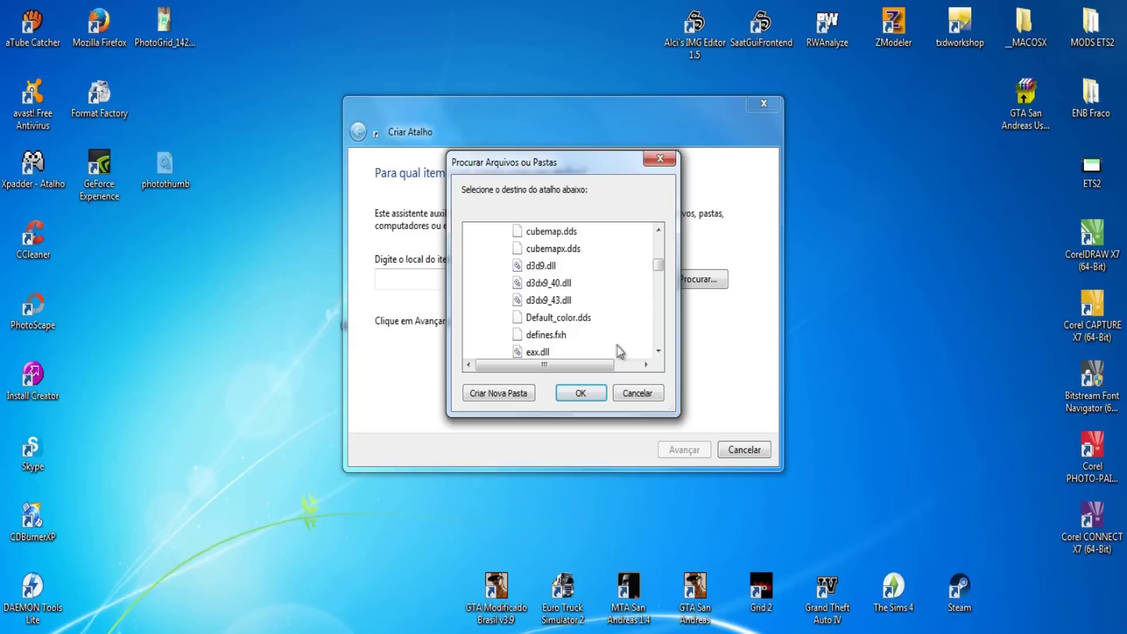
pyautogui.scroll(-1, 616, 345)
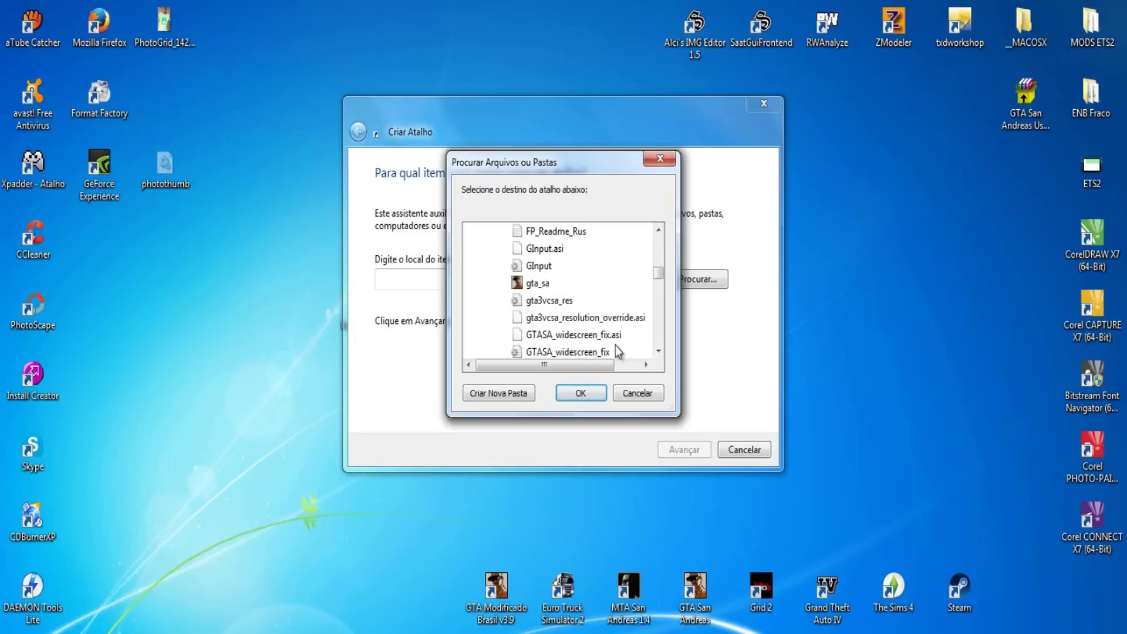
pyautogui.click(541, 284)
pyautogui.click(580, 393)
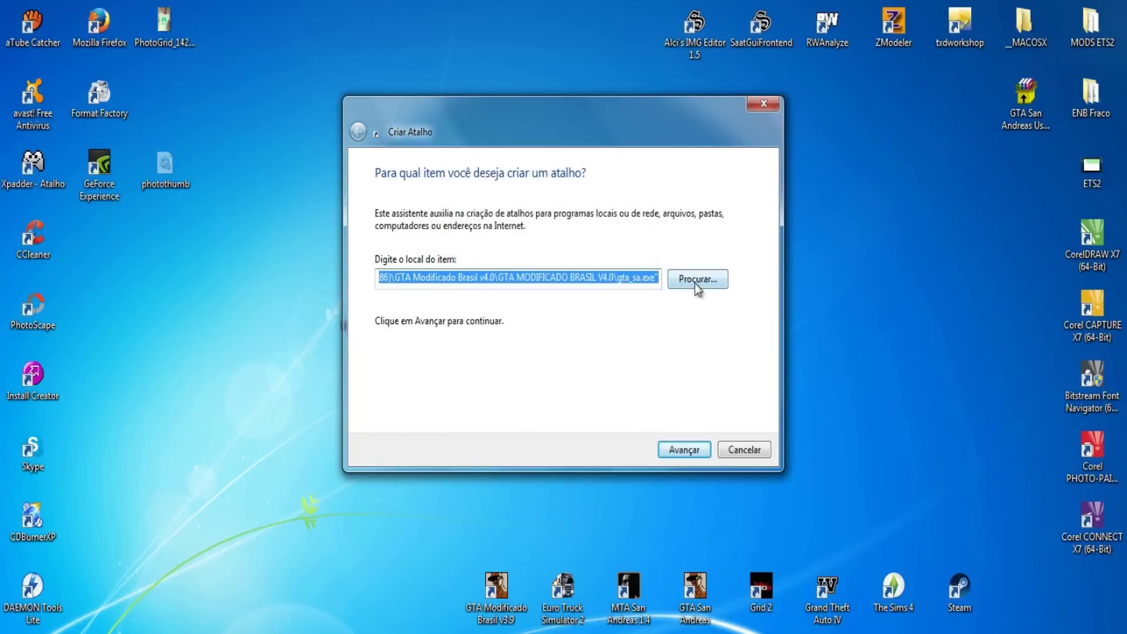
# Name the new shortcut GTA Modificado Brasil v4.0 by pasting the copied name, and finish creating it
pyautogui.click(682, 450)
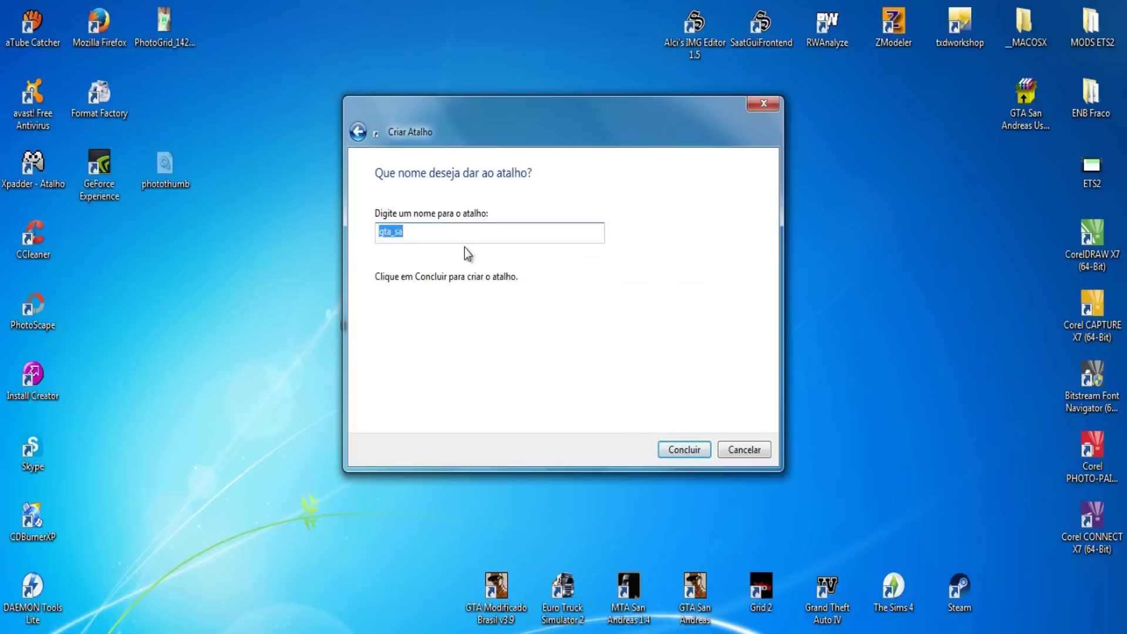
pyautogui.hotkey('ctrl', 'v')
pyautogui.moveTo(476, 117); pyautogui.dragTo(488, 141)
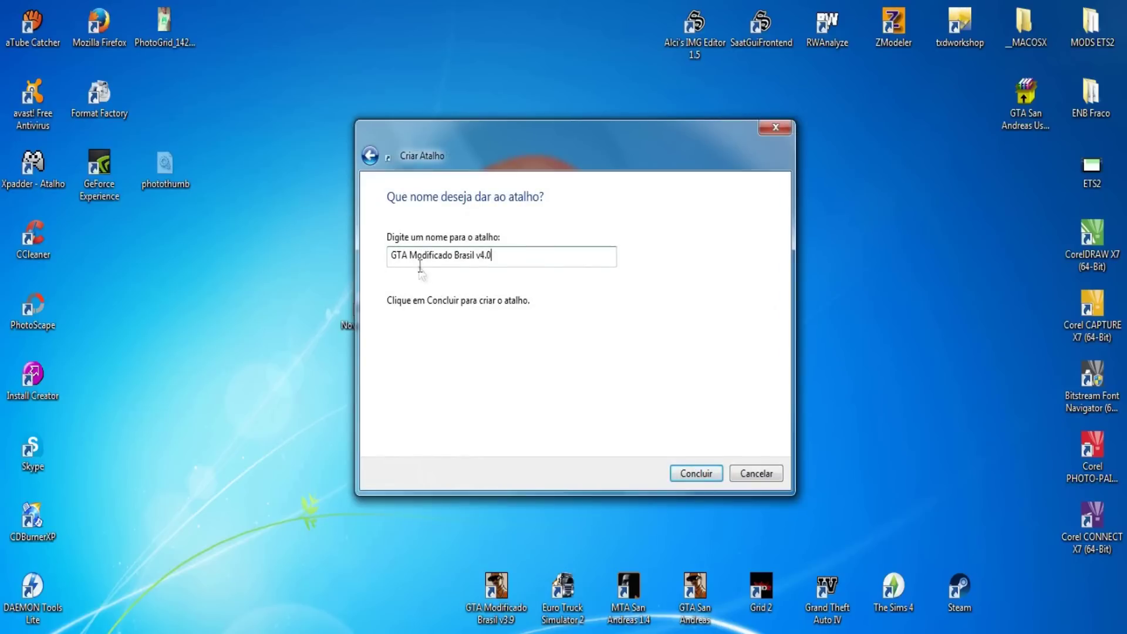
pyautogui.moveTo(397, 255); pyautogui.dragTo(538, 260)
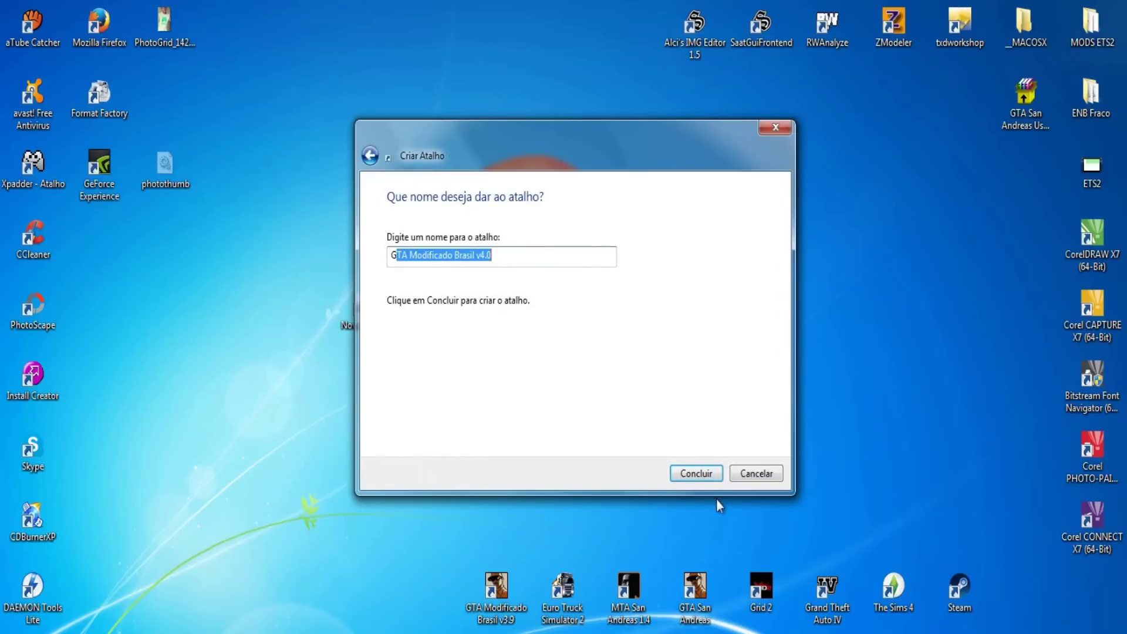
pyautogui.click(704, 473)
# Open the compatibility settings in the properties of the new GTA Modificado Brasil v4.0 shortcut
pyautogui.click(364, 311)
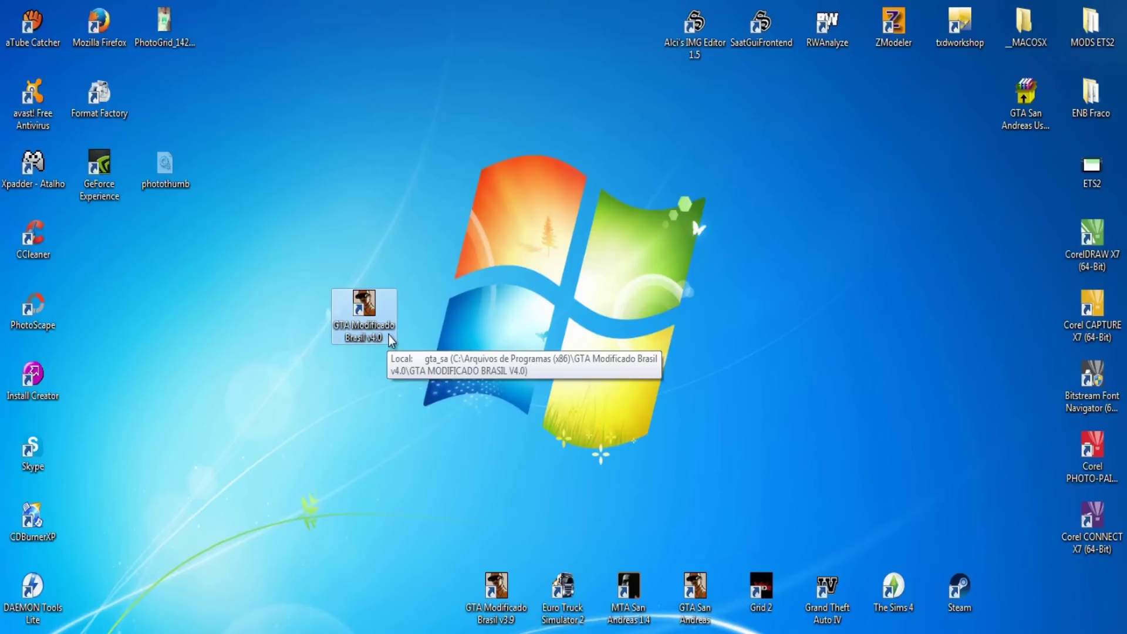
pyautogui.rightClick(346, 305)
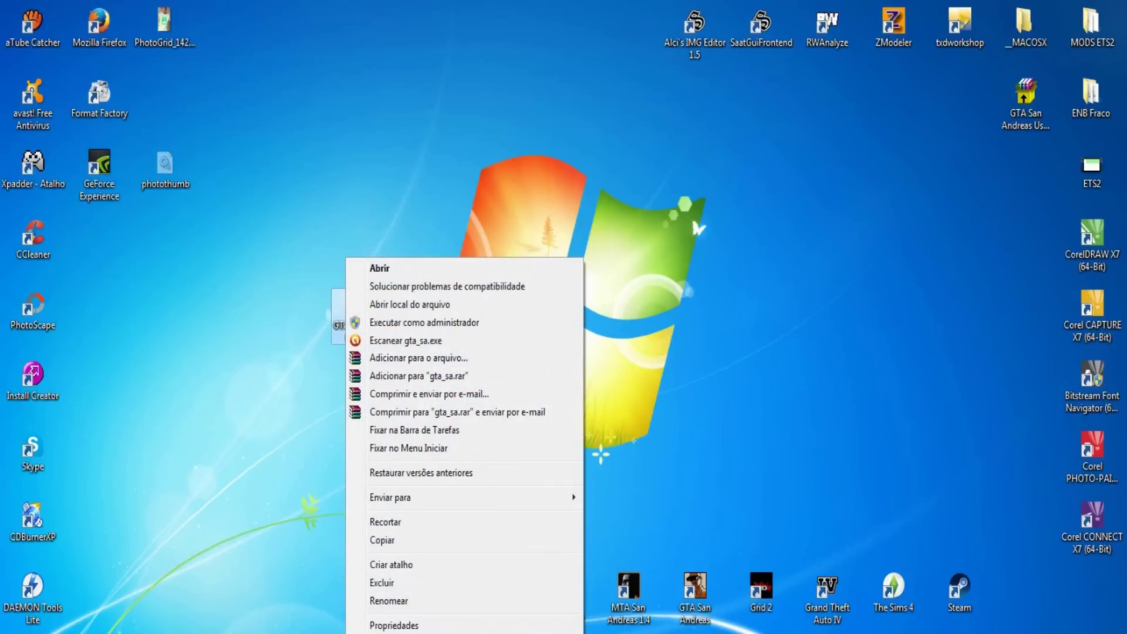
pyautogui.click(394, 625)
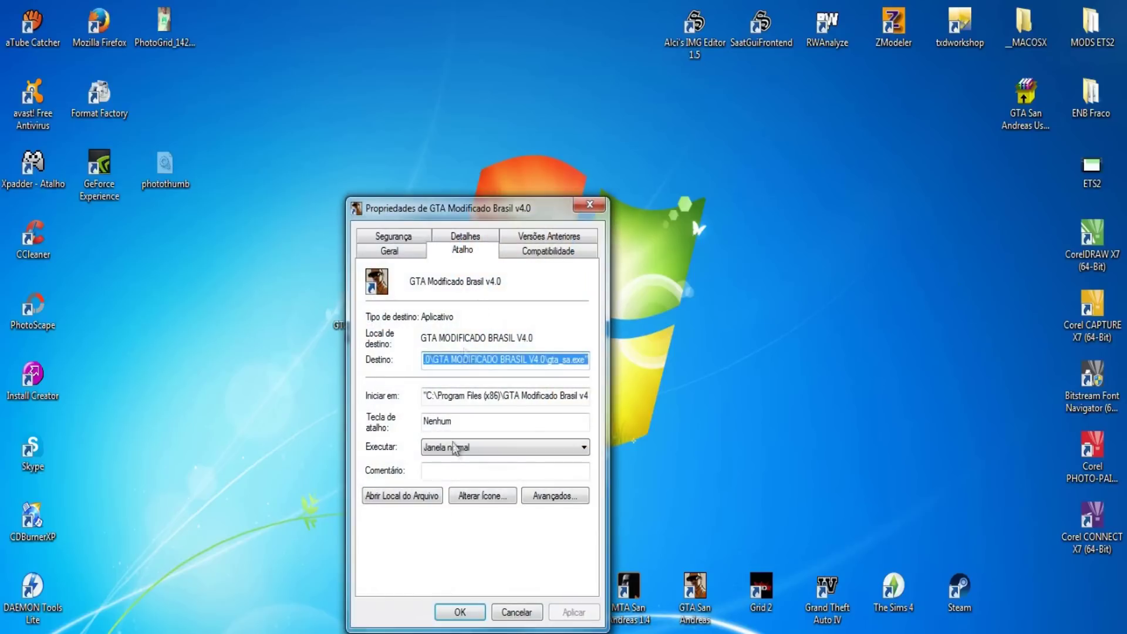
pyautogui.click(547, 252)
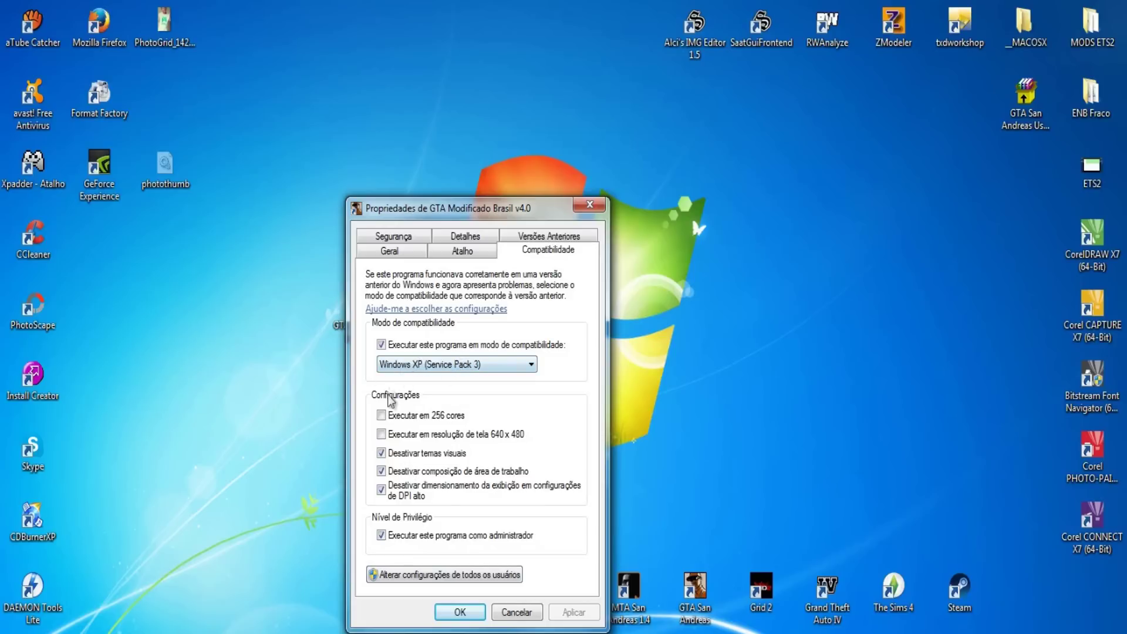
# Turn off running as administrator, the DPI scaling, desktop composition and visual theme options, and compatibility mode for the shortcut
pyautogui.click(383, 536)
pyautogui.click(381, 489)
pyautogui.click(381, 472)
pyautogui.click(381, 453)
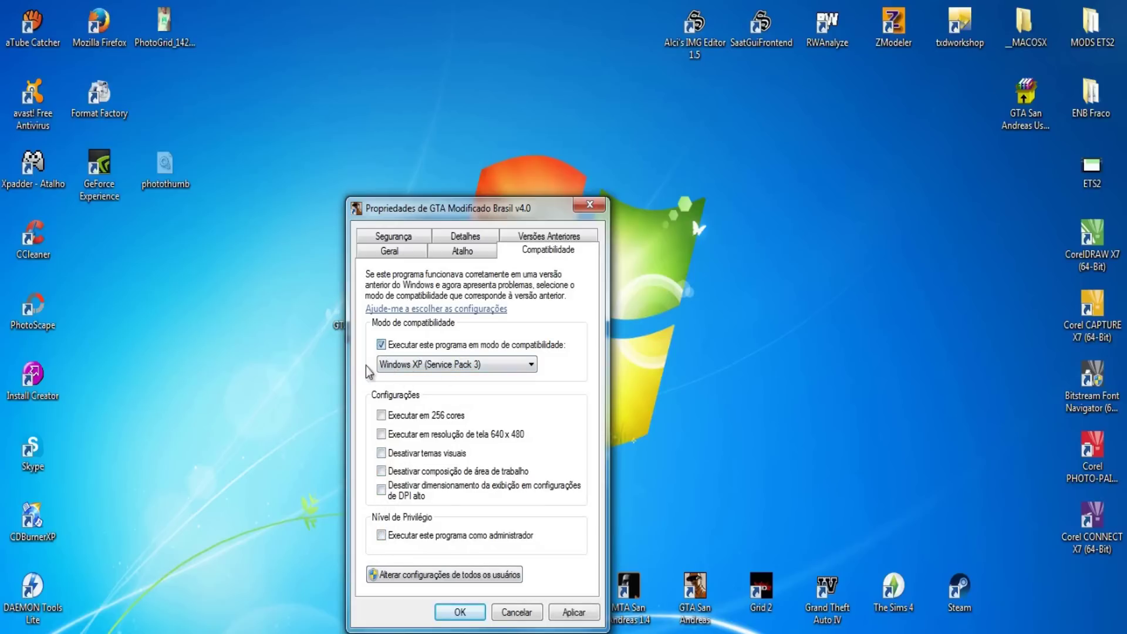
pyautogui.click(381, 345)
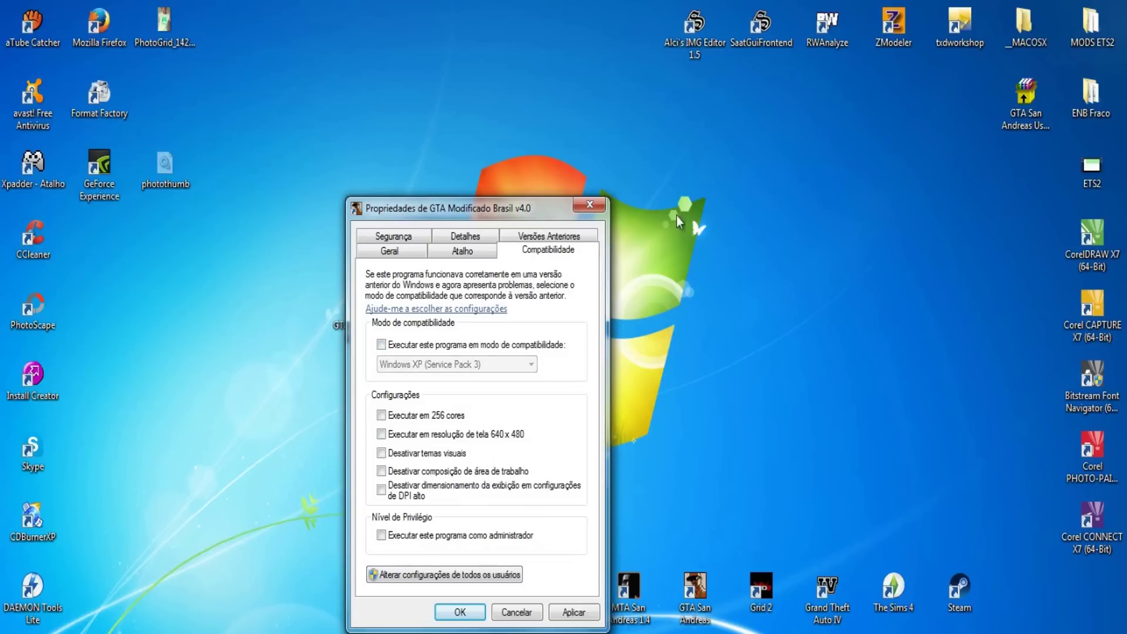
# Set the shortcut to run in compatibility mode for Windows XP (Service Pack 3) and as administrator, and apply the settings
pyautogui.click(381, 346)
pyautogui.click(422, 368)
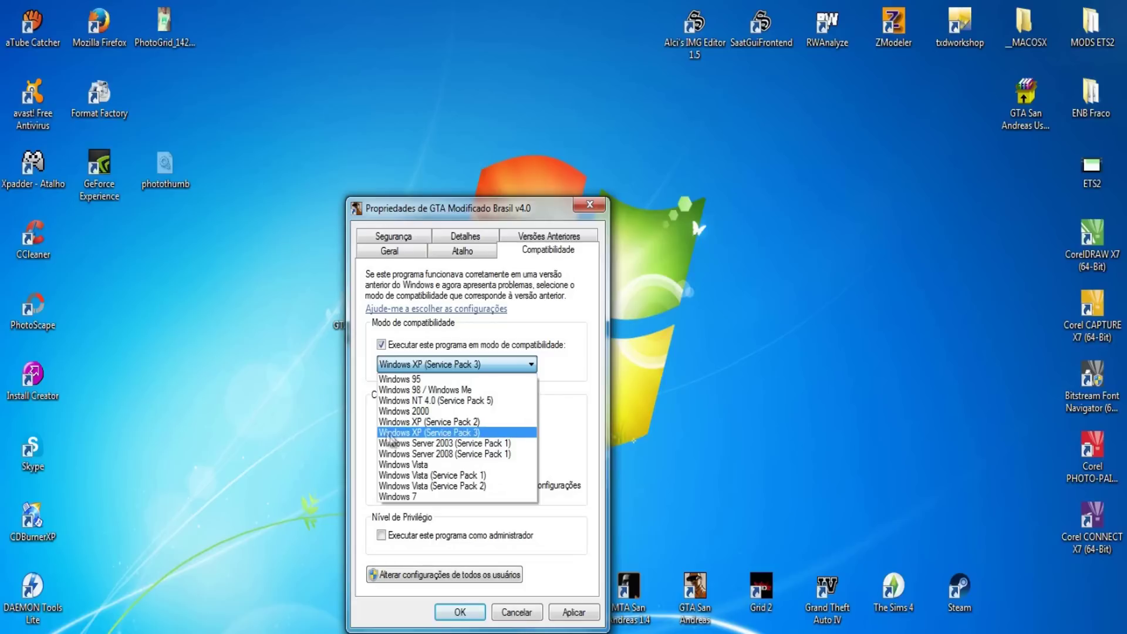
pyautogui.click(464, 434)
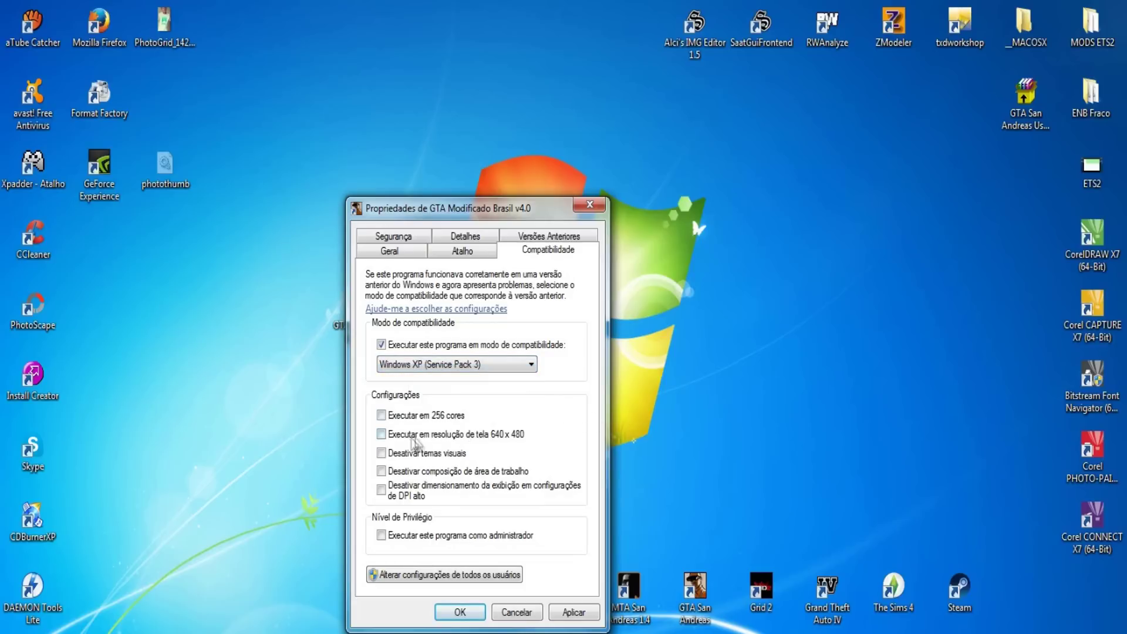
pyautogui.click(382, 535)
pyautogui.click(573, 612)
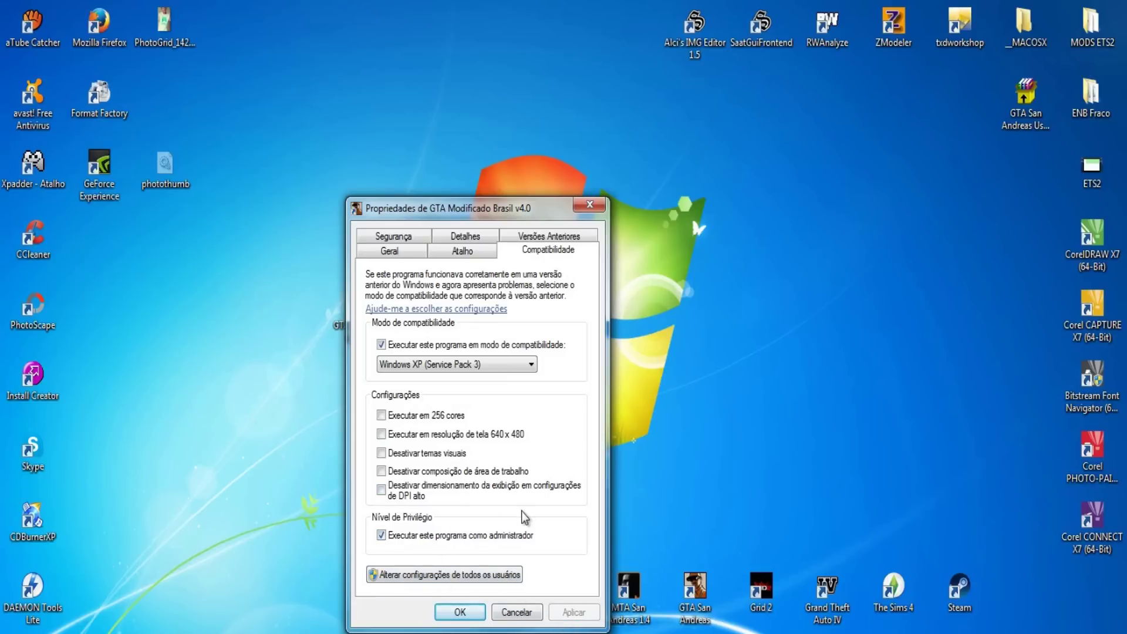
# Disable visual themes, desktop composition and display scaling on high DPI settings for the shortcut, and confirm its properties
pyautogui.click(382, 490)
pyautogui.click(382, 471)
pyautogui.click(381, 452)
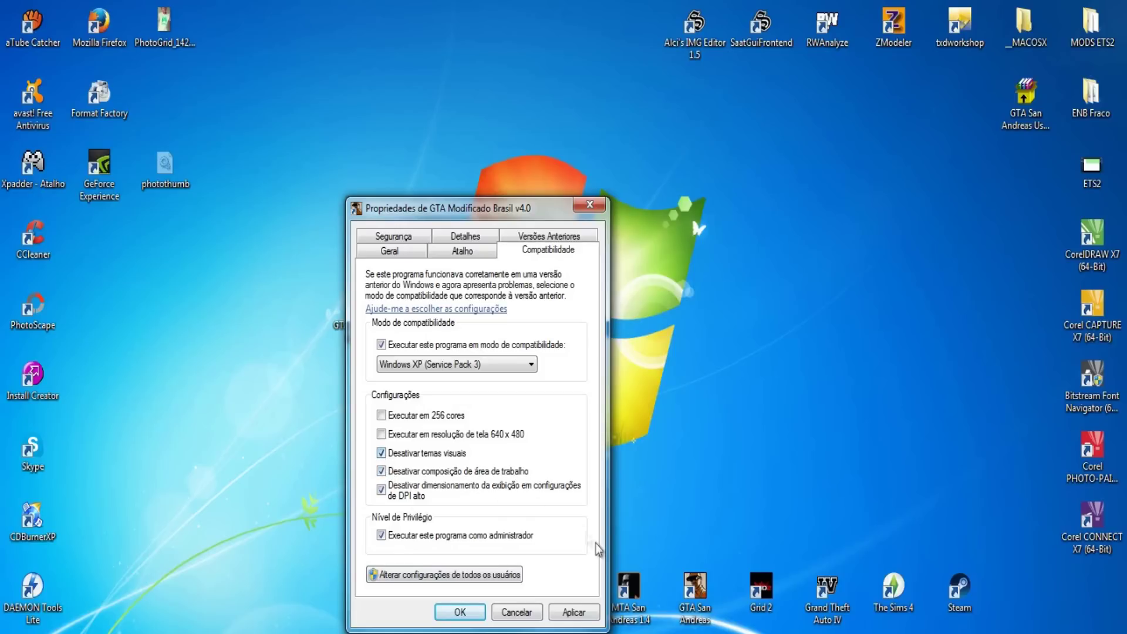
pyautogui.click(574, 613)
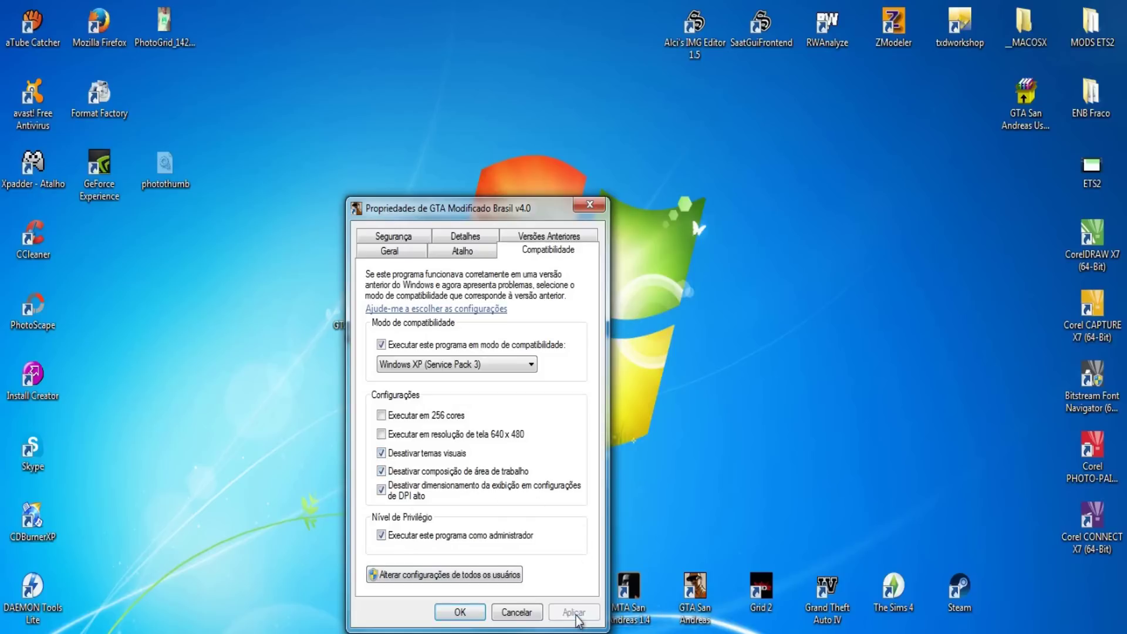
pyautogui.click(460, 613)
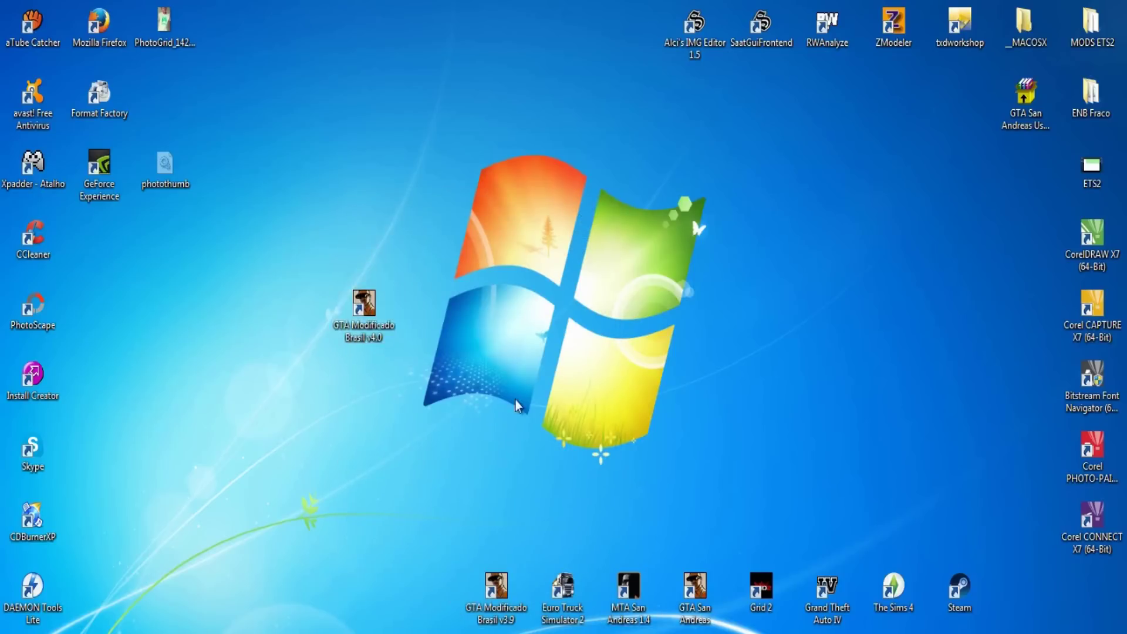
# Move the GTA Modificado Brasil v4.0 shortcut directly below the GeForce Experience icon on the desktop
pyautogui.moveTo(334, 309); pyautogui.dragTo(79, 264)
pyautogui.moveTo(411, 150); pyautogui.dragTo(419, 375)
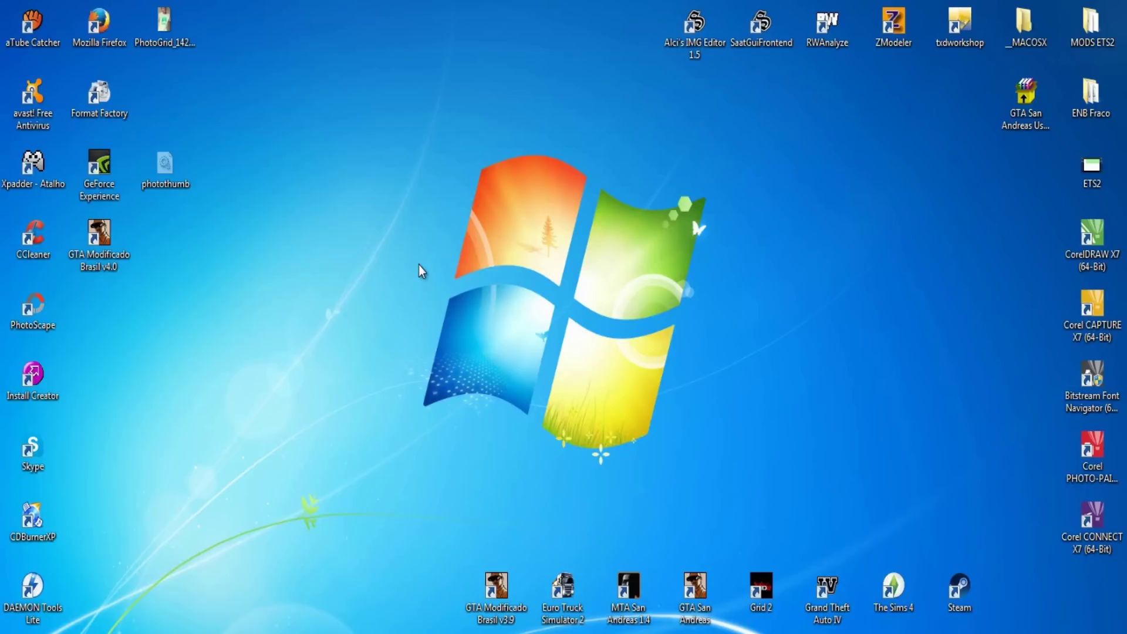
pyautogui.rightClick(432, 236)
pyautogui.moveTo(461, 267)
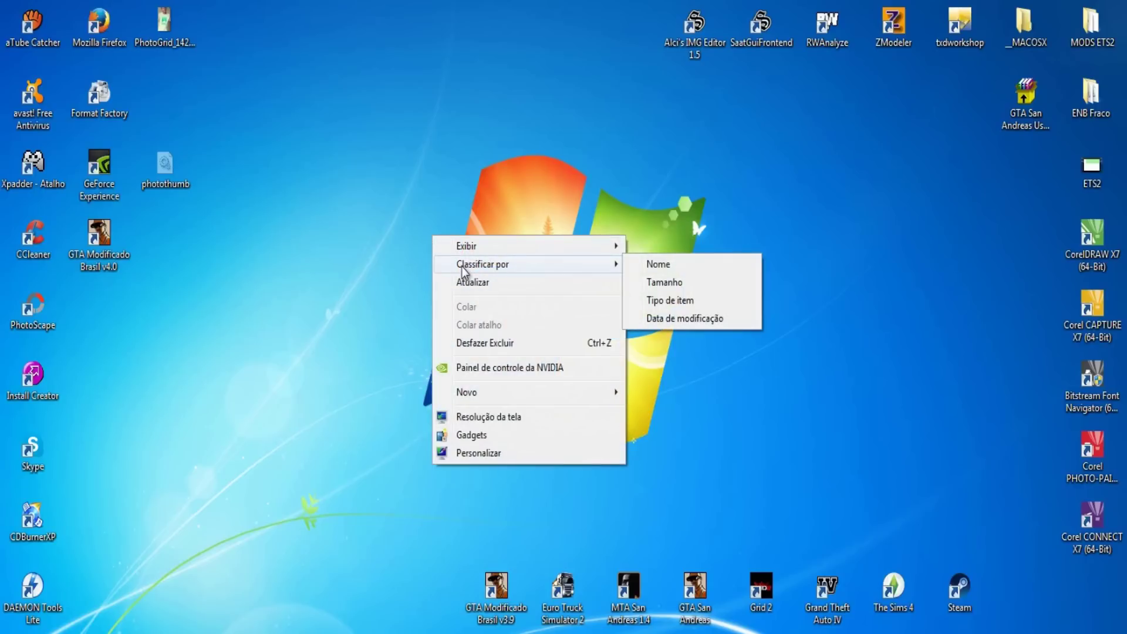
pyautogui.moveTo(539, 254)
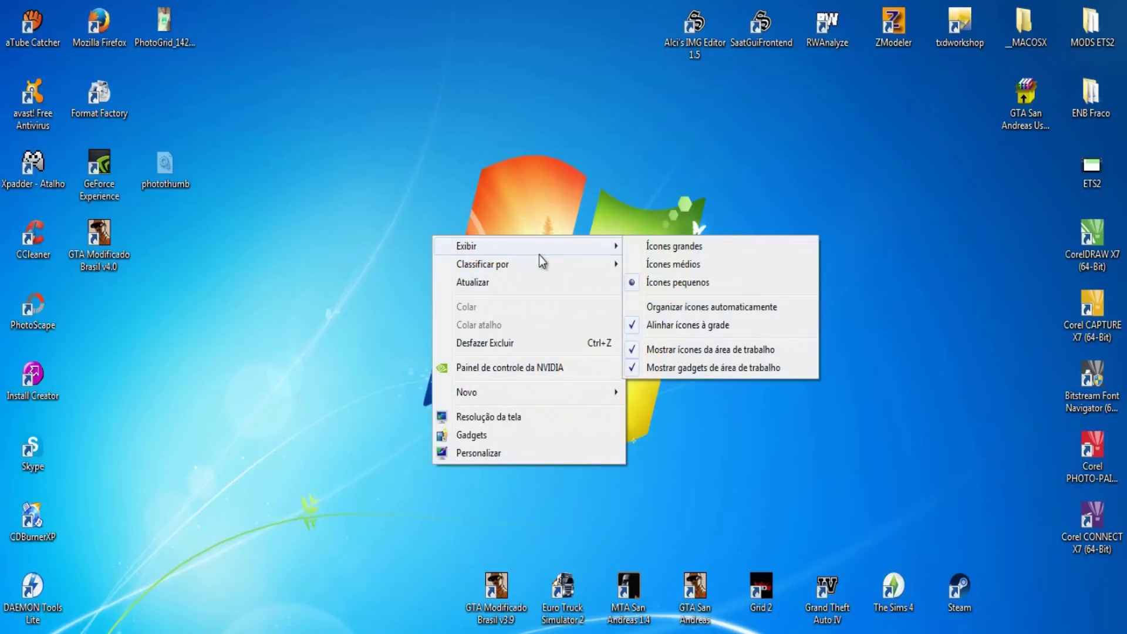
pyautogui.click(345, 126)
pyautogui.rightClick(406, 152)
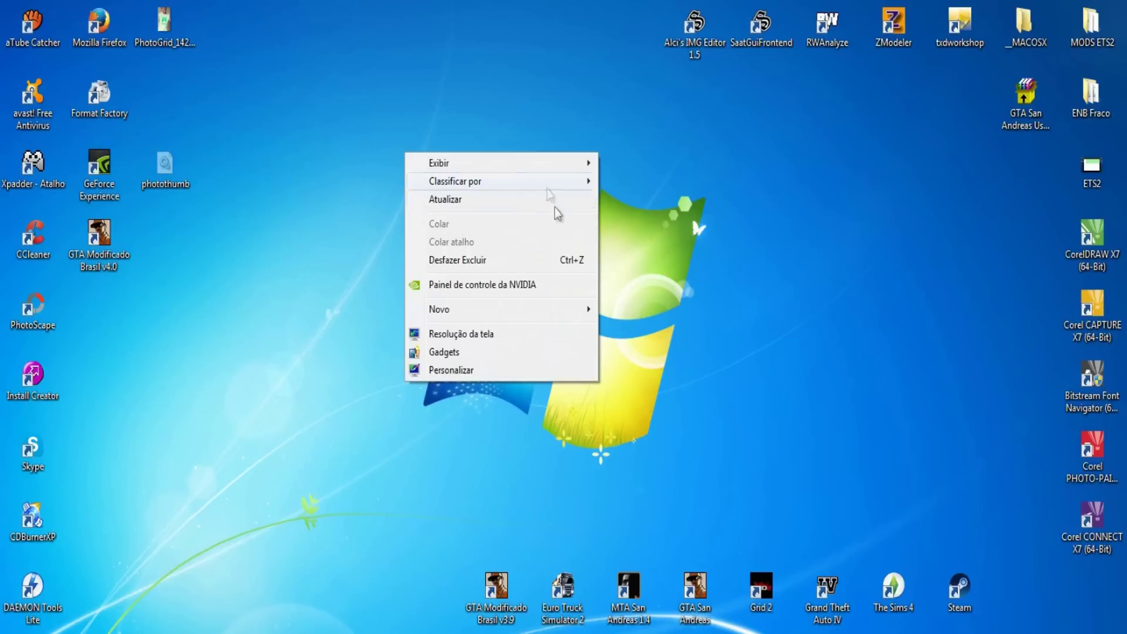
pyautogui.moveTo(575, 312)
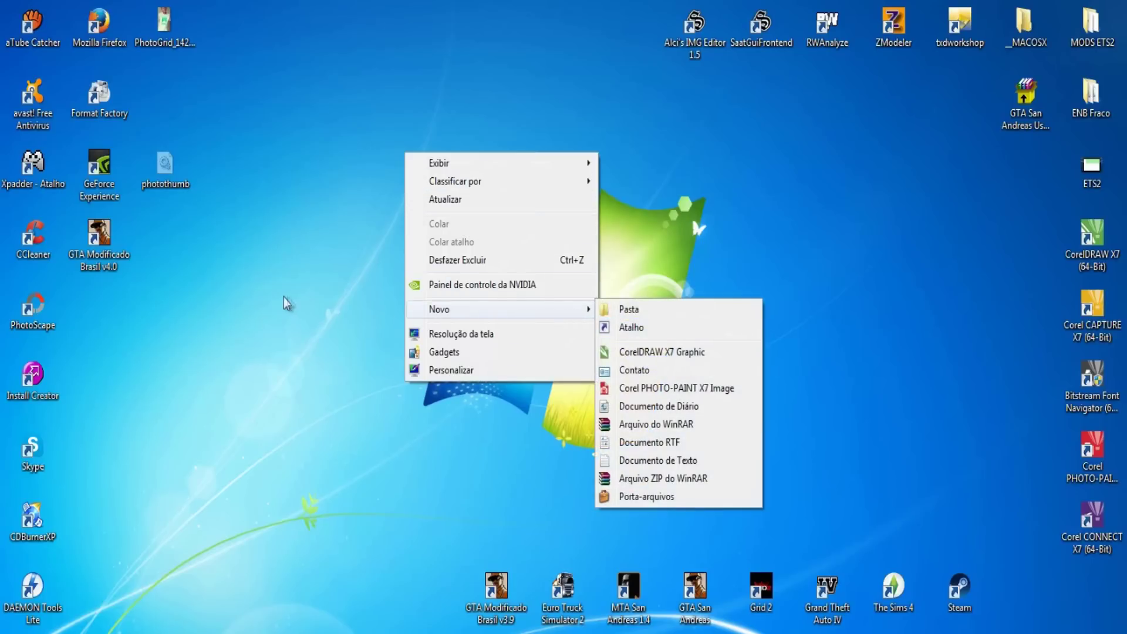
pyautogui.click(302, 287)
# Start creating another desktop shortcut and browse for its target to Arquivos de Programas (x86) on Disco Local (C:)
pyautogui.rightClick(305, 284)
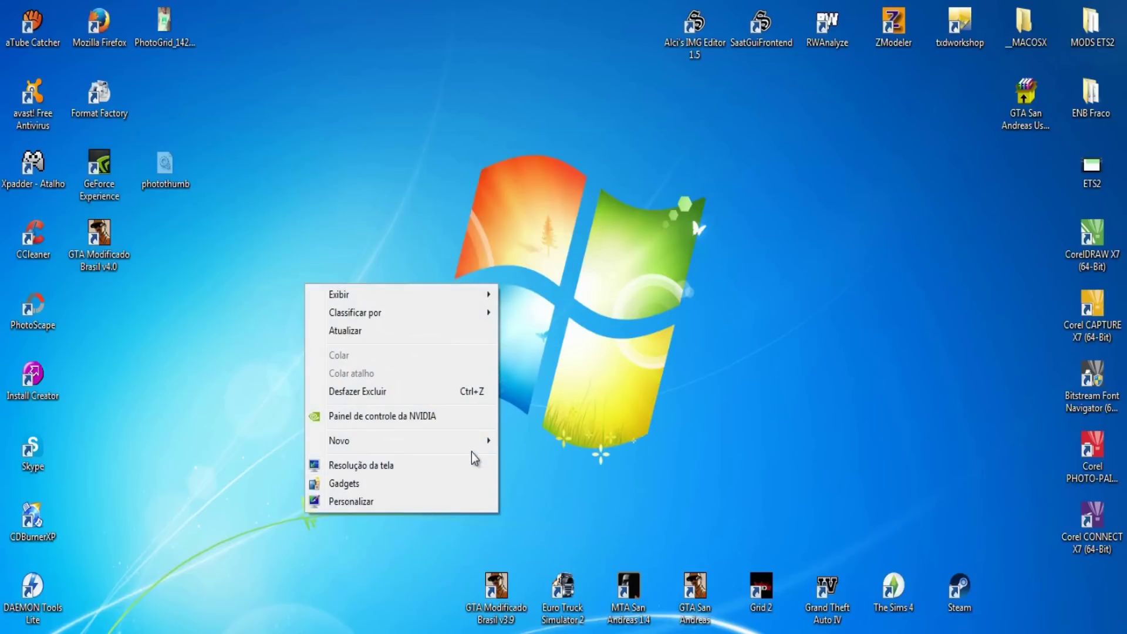
pyautogui.moveTo(477, 446)
pyautogui.click(550, 459)
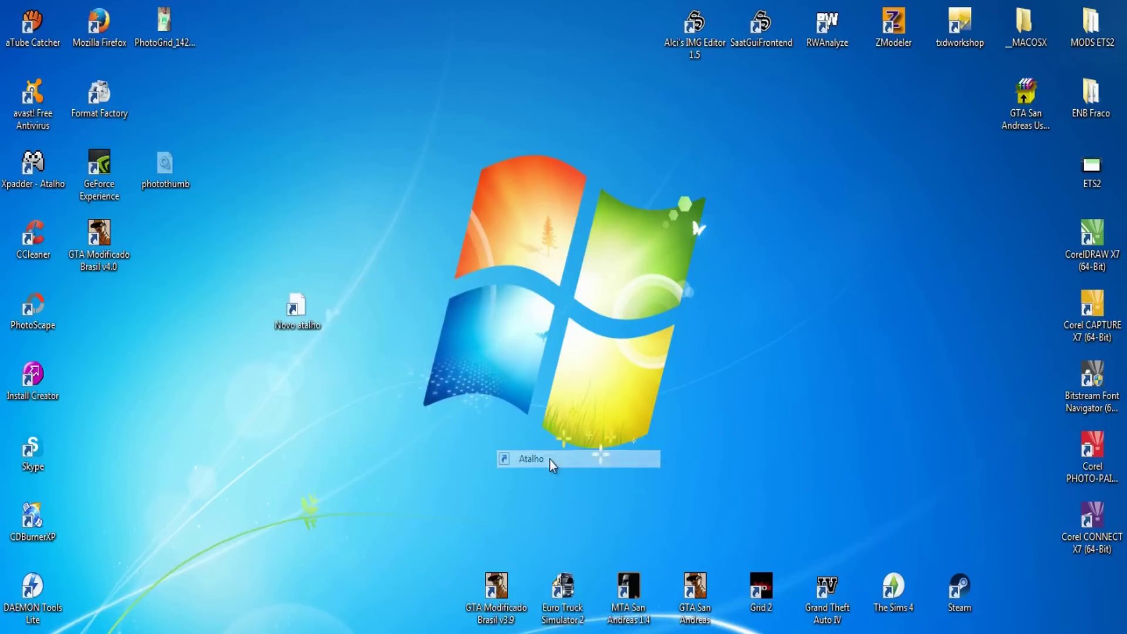
pyautogui.click(691, 281)
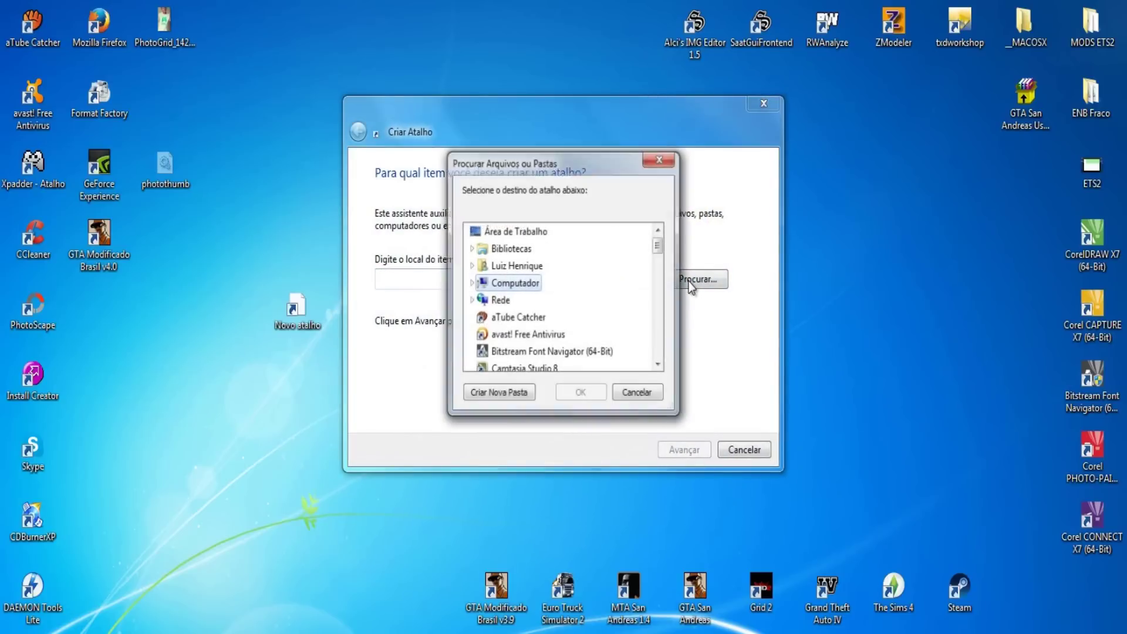
pyautogui.doubleClick(519, 290)
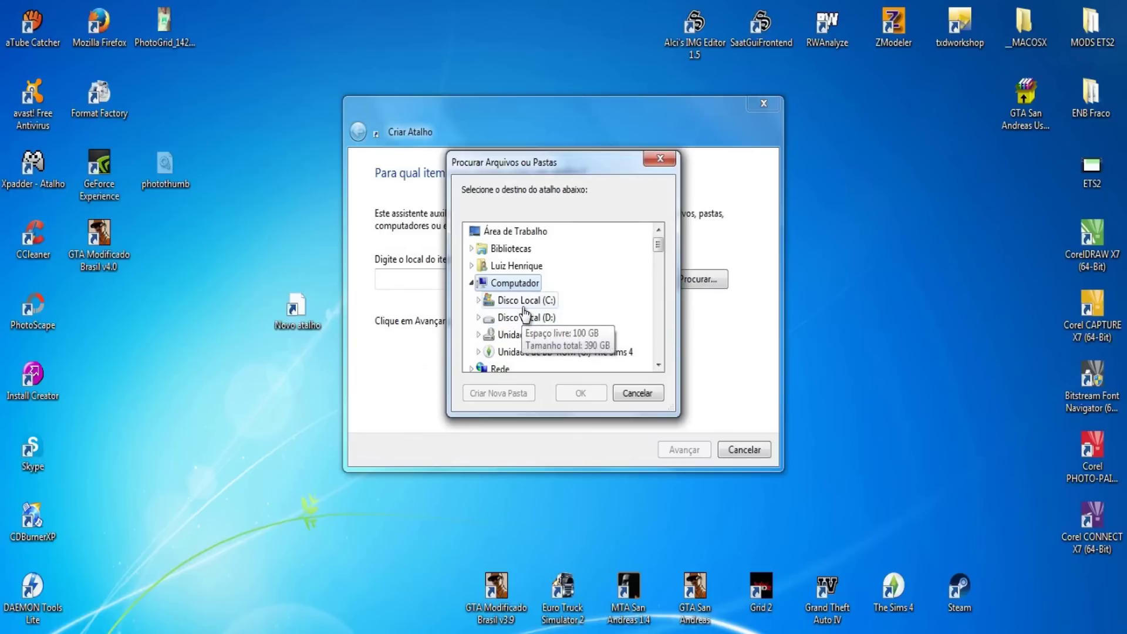
pyautogui.doubleClick(523, 302)
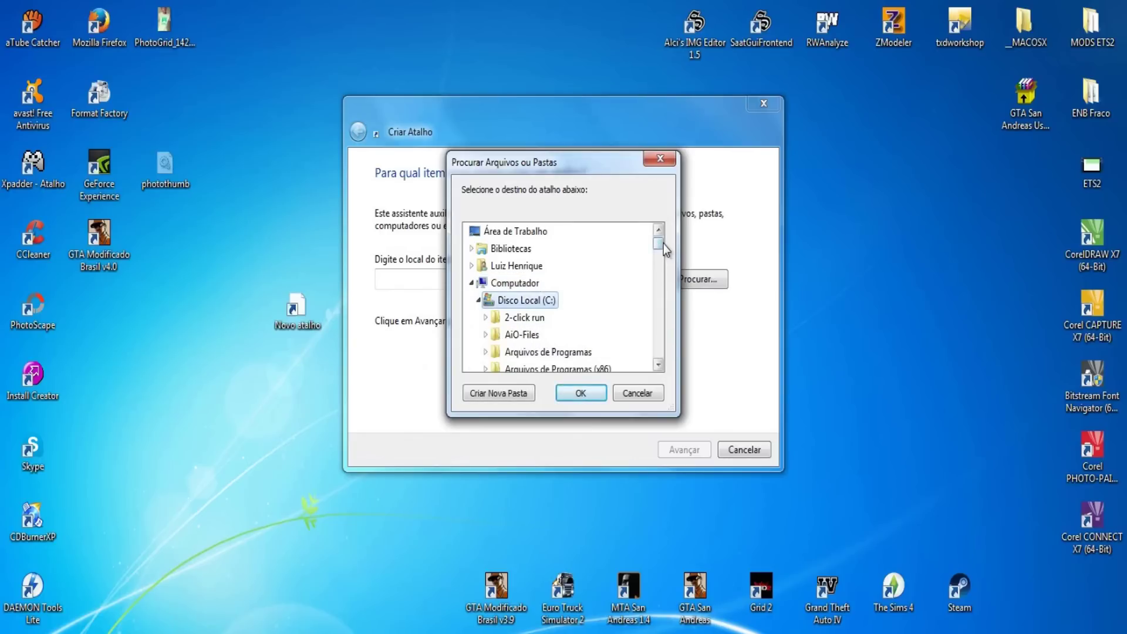
pyautogui.click(659, 365)
pyautogui.click(659, 366)
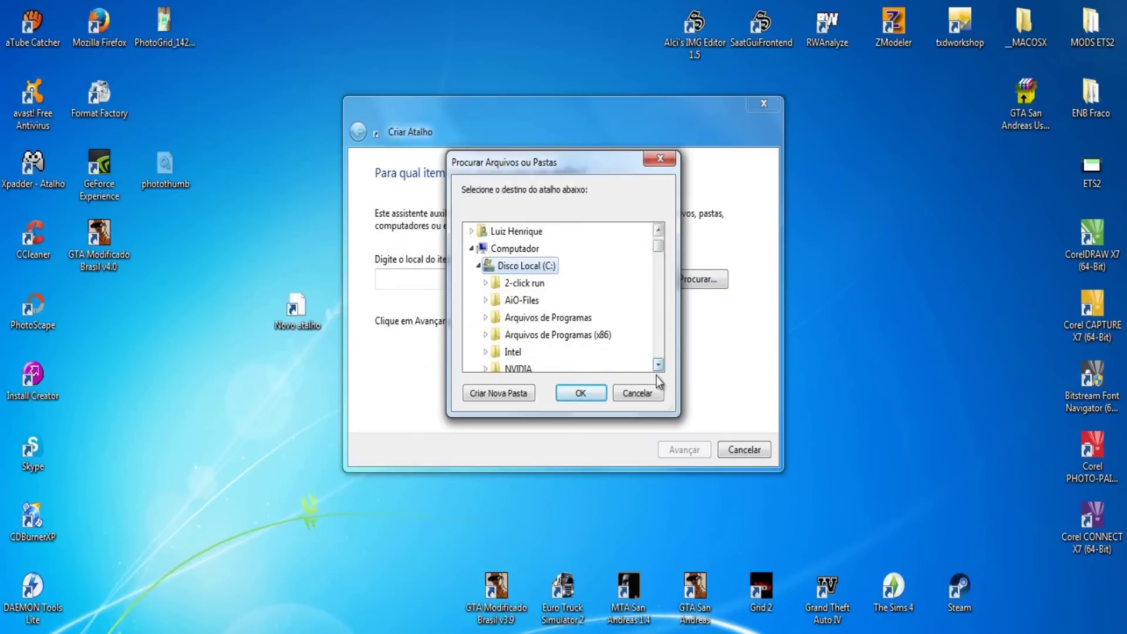
pyautogui.click(587, 340)
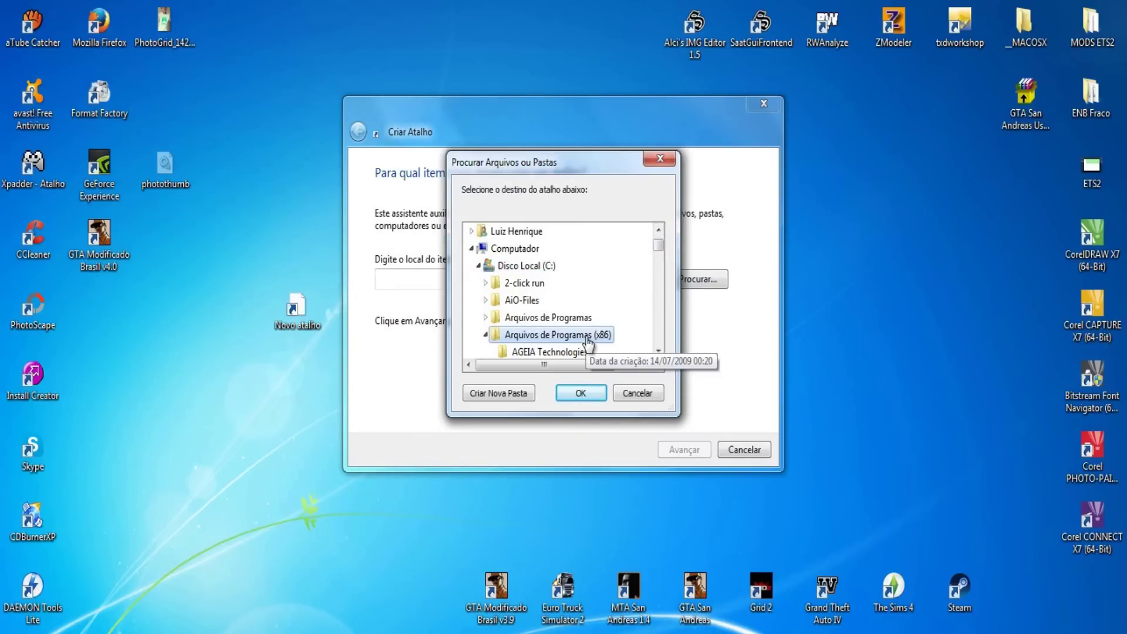
# Choose Contig in the GTA MODIFICADO BRASIL V4.0 folder inside GTA Modificado Brasil v4.0 as the shortcut's target
pyautogui.click(659, 351)
pyautogui.click(658, 351)
pyautogui.click(658, 351)
pyautogui.click(658, 351)
pyautogui.click(658, 351)
pyautogui.doubleClick(658, 351)
pyautogui.doubleClick(658, 351)
pyautogui.doubleClick(658, 351)
pyautogui.doubleClick(658, 351)
pyautogui.click(658, 351)
pyautogui.doubleClick(659, 351)
pyautogui.doubleClick(658, 351)
pyautogui.click(658, 351)
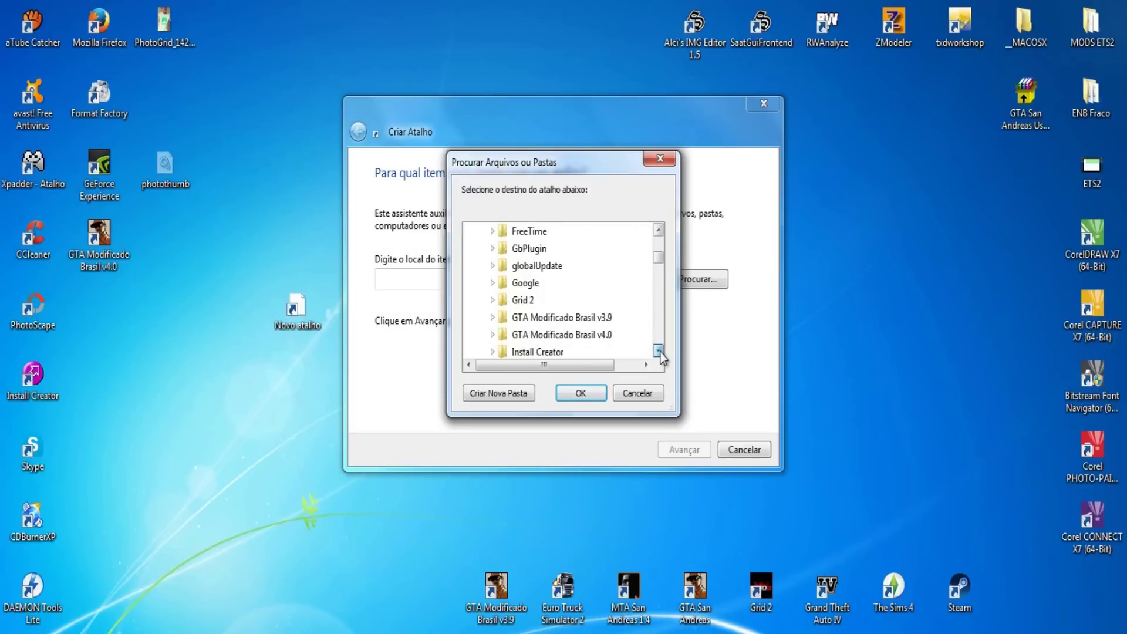
pyautogui.doubleClick(604, 335)
pyautogui.doubleClick(614, 352)
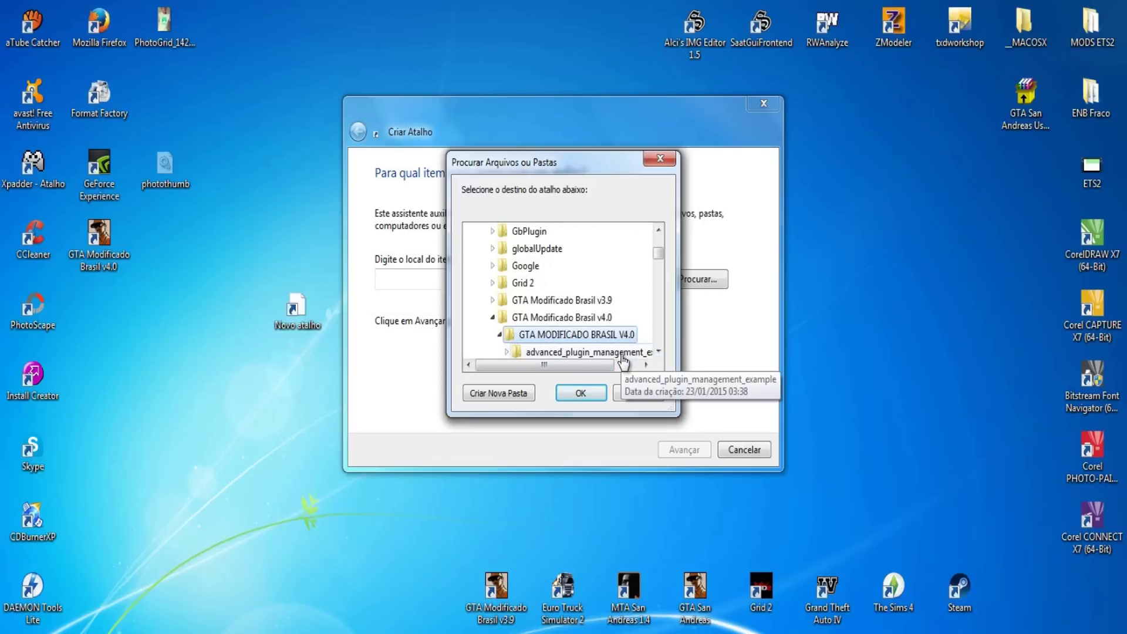
pyautogui.scroll(-7, 626, 352)
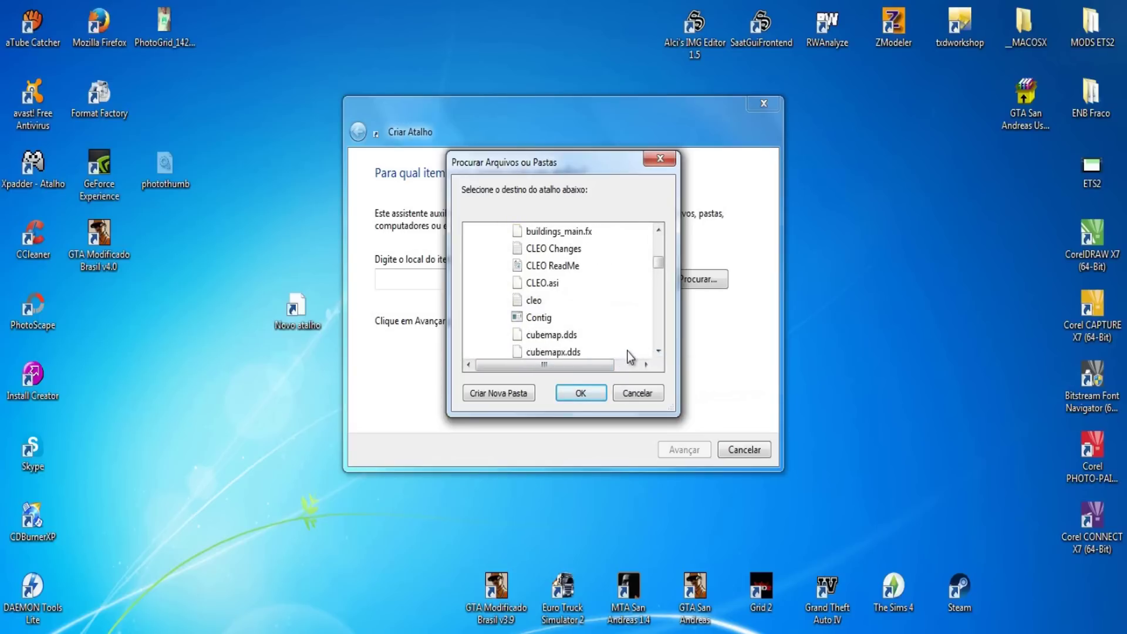
pyautogui.click(538, 318)
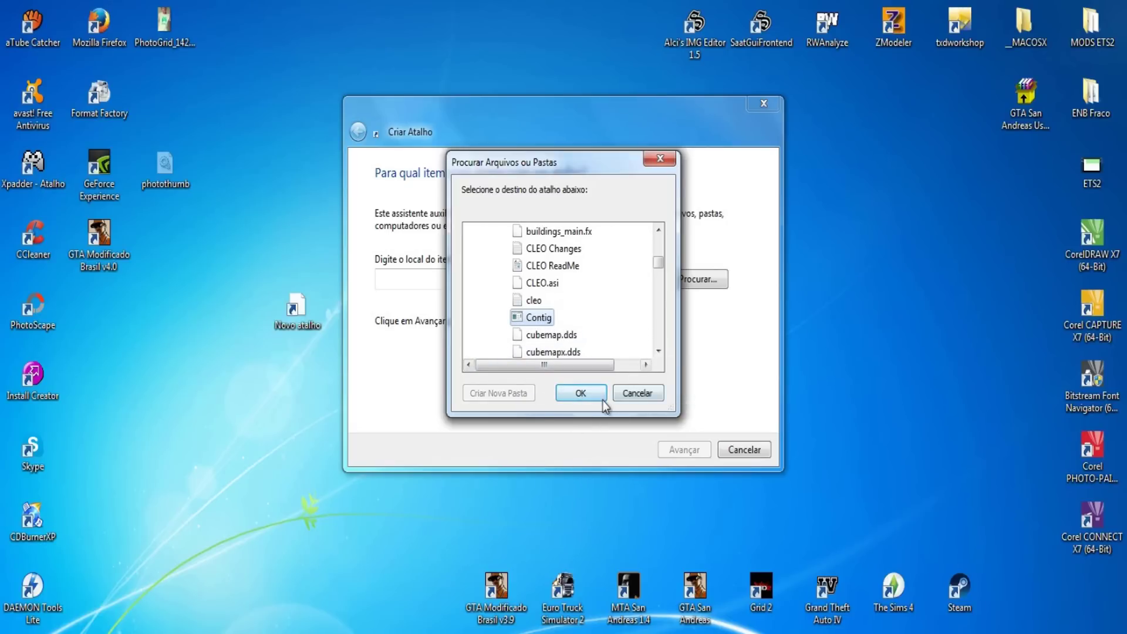
pyautogui.click(581, 394)
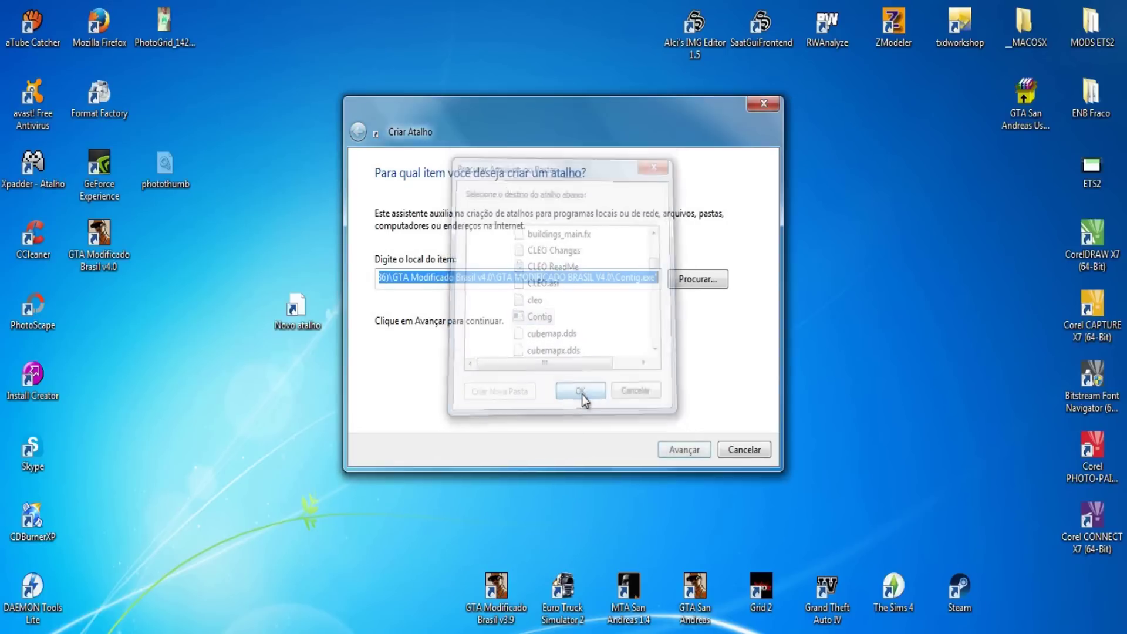
# Append the -S parameter after Contig.exe" in the item location and continue to naming the shortcut
pyautogui.click(636, 281)
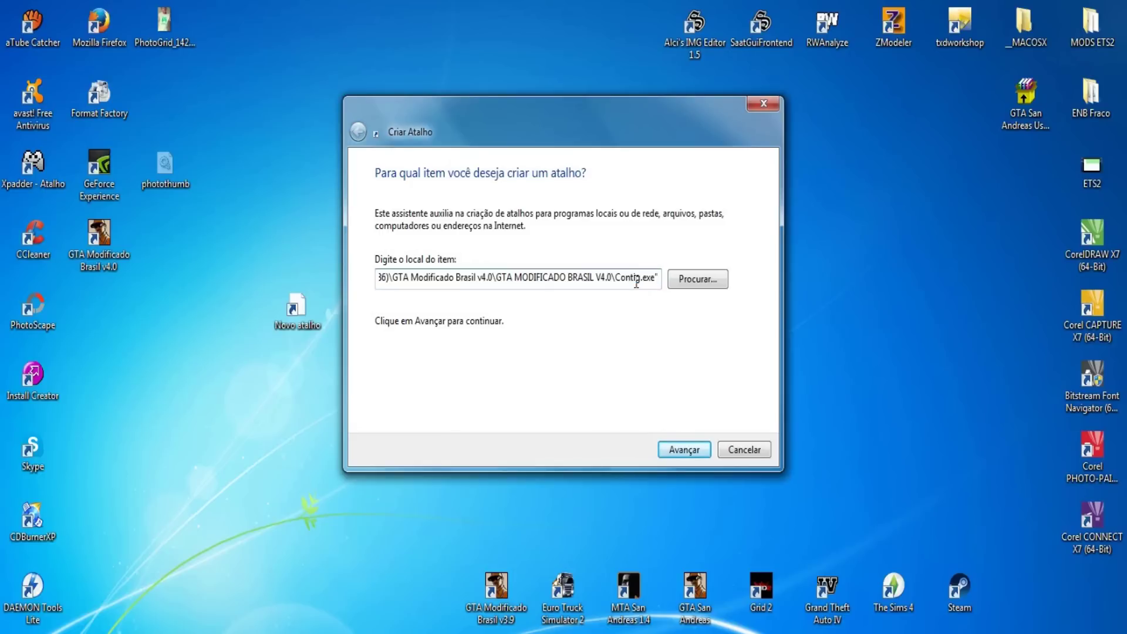
pyautogui.click(661, 280)
pyautogui.write('-S')
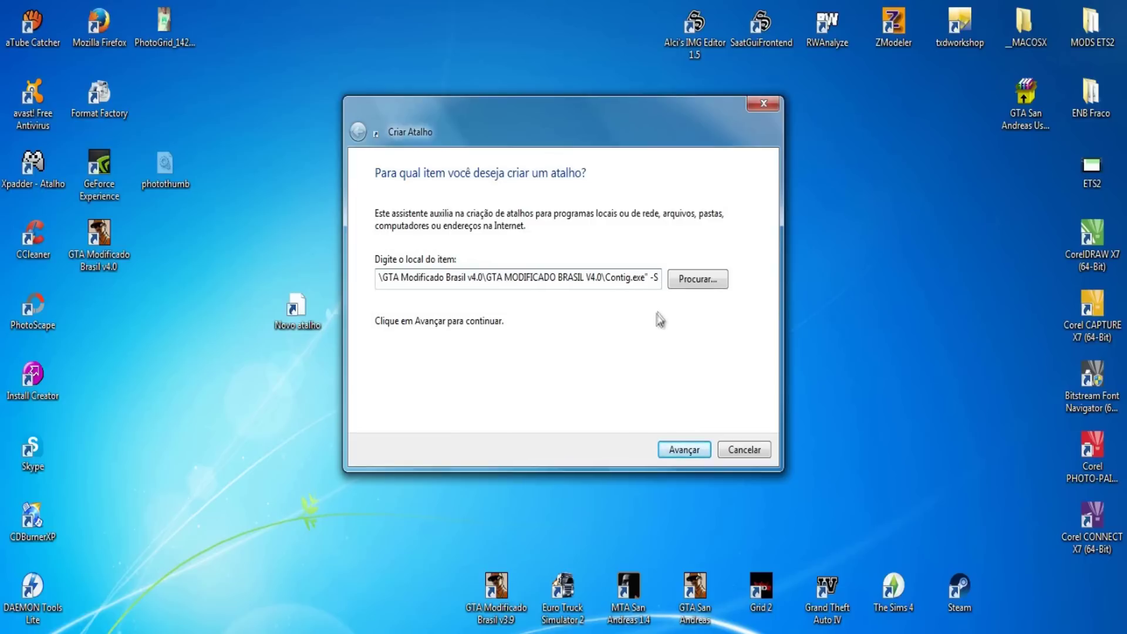
pyautogui.click(684, 451)
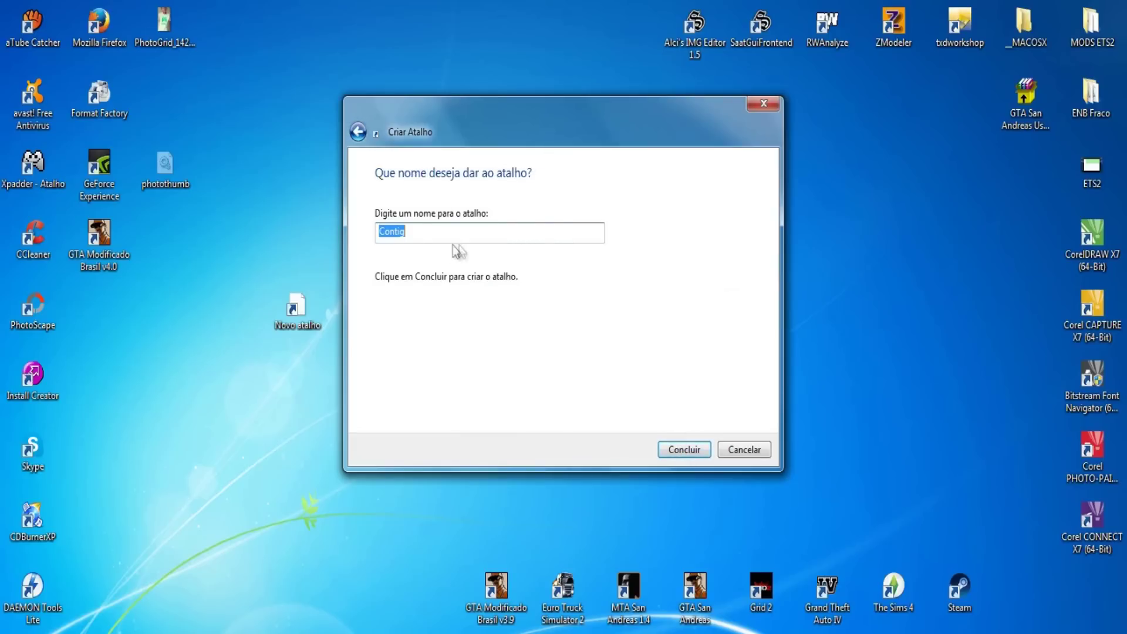
pyautogui.write('GTA Modificado Brasil v4.0')
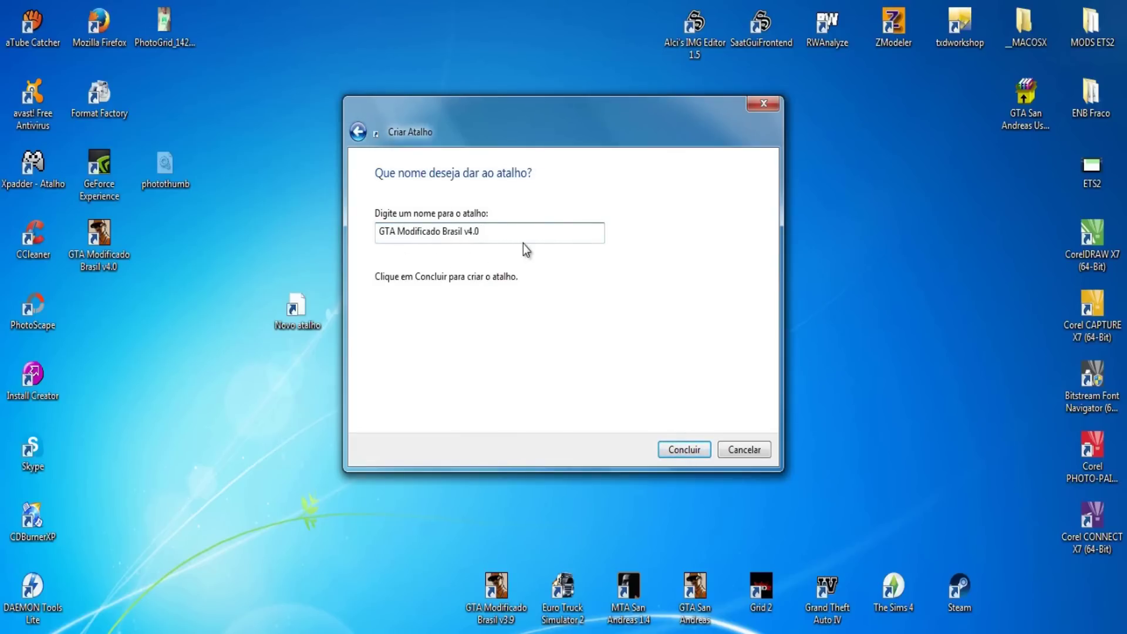
pyautogui.write('Config')
pyautogui.hotkey('ctrl', 'z')
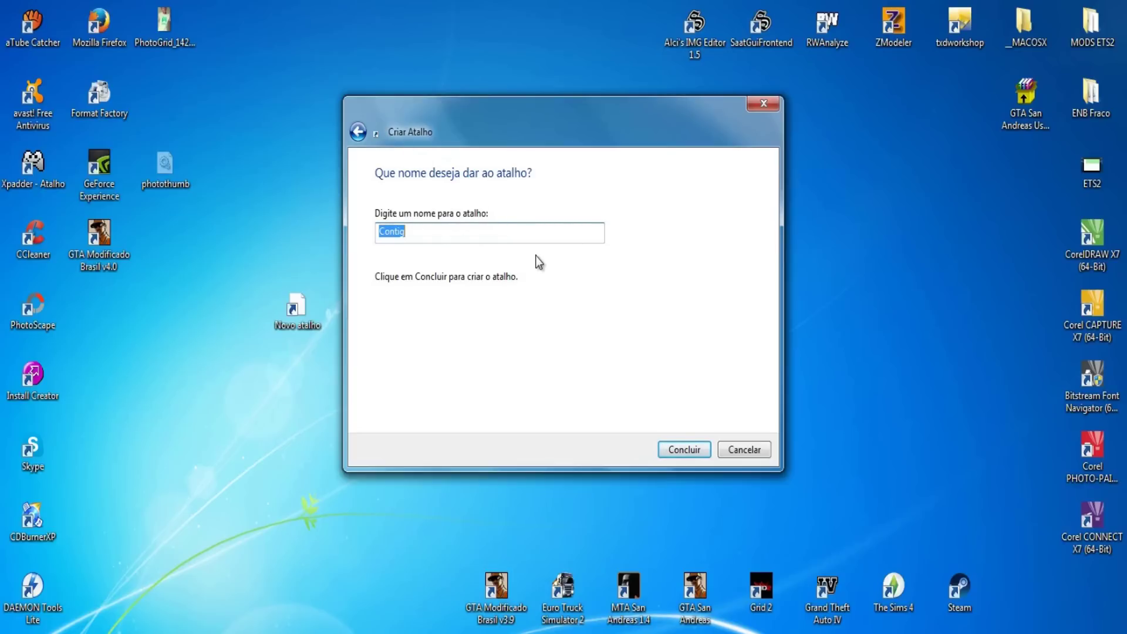
pyautogui.hotkey('ctrl', 'z')
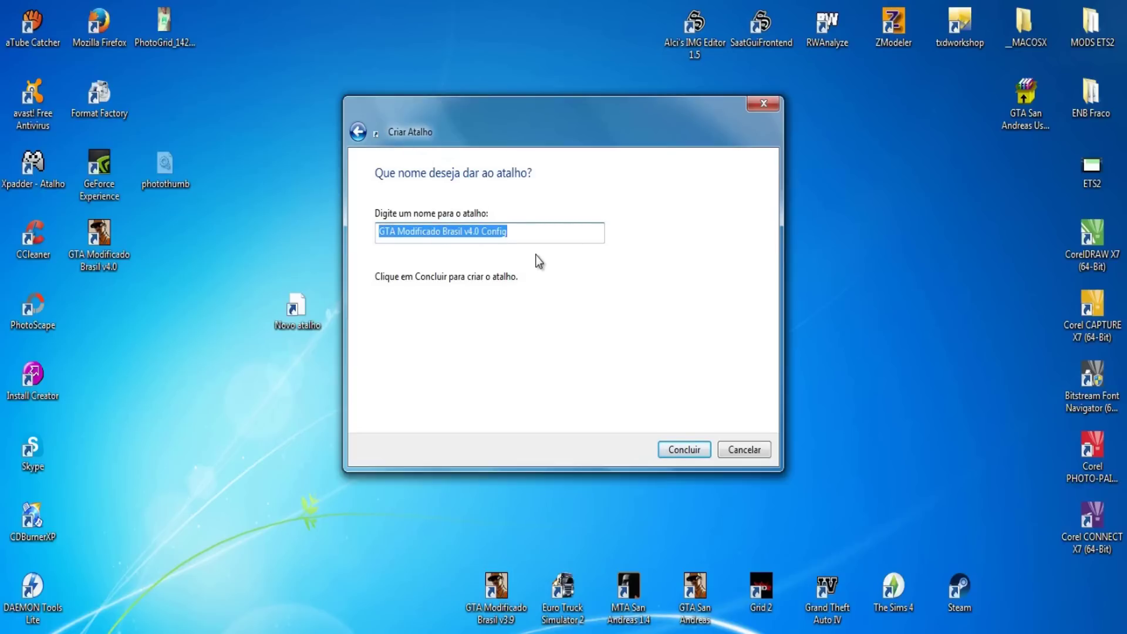
pyautogui.click(522, 232)
pyautogui.moveTo(508, 233); pyautogui.dragTo(465, 236)
pyautogui.press('BackSpace')
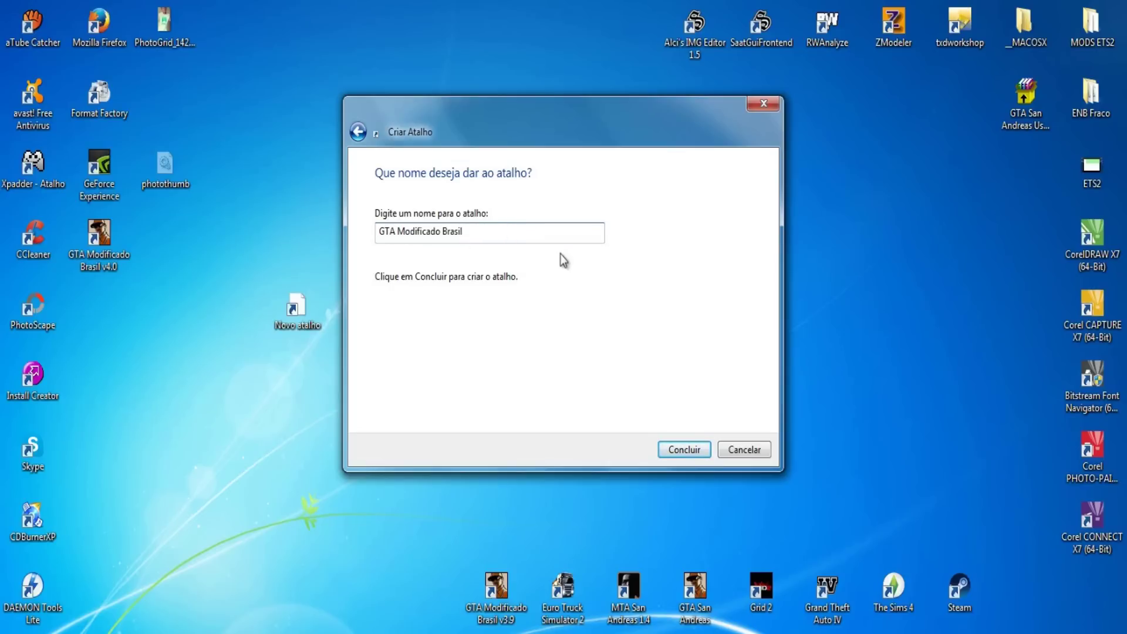
pyautogui.hotkey('ctrl', 'a')
pyautogui.write('ibsvduyvsauyfis')
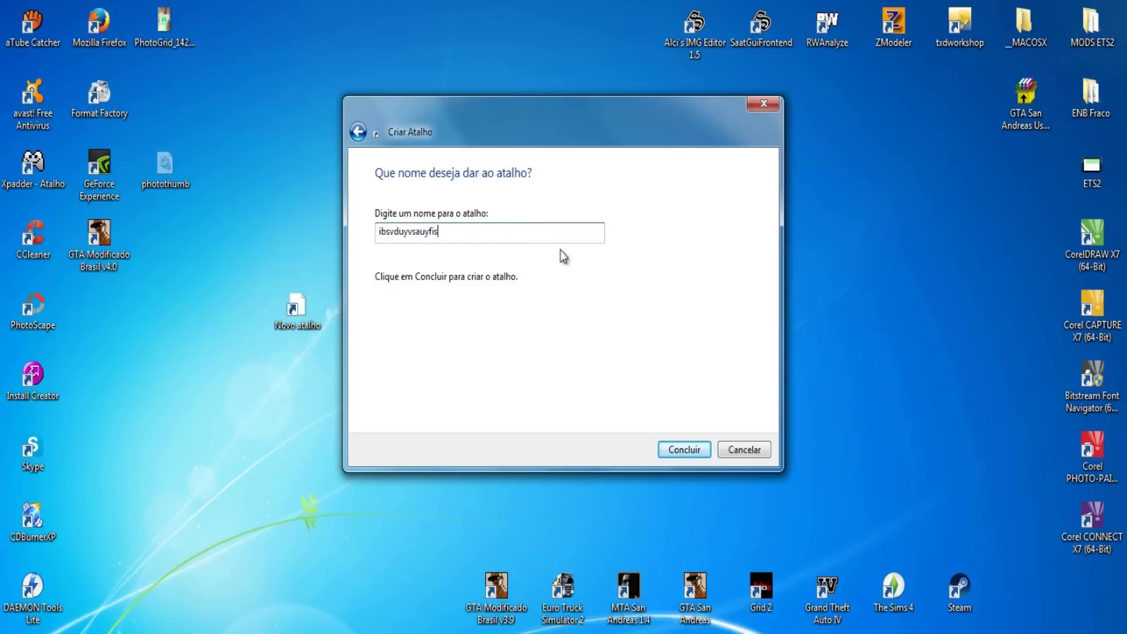
# Name the new shortcut GTA Modificado Brasil v4.0 Config and finish creating it
pyautogui.hotkey('ctrl', 'a')
pyautogui.write('GTA Modificado Brasil v4.0')
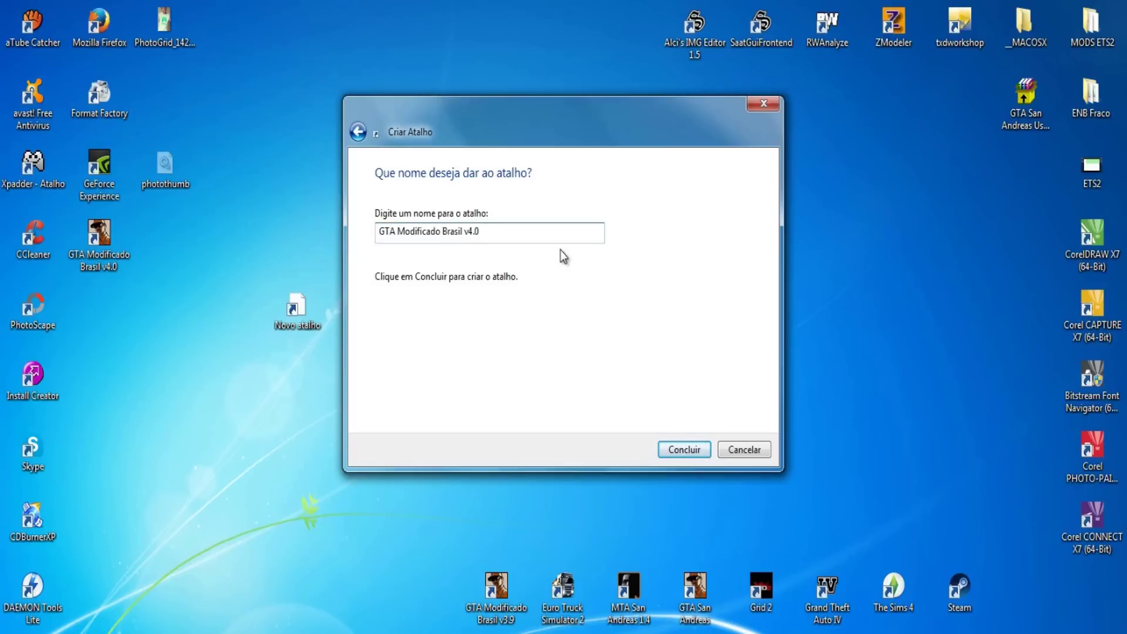
pyautogui.write('Config')
pyautogui.click(680, 453)
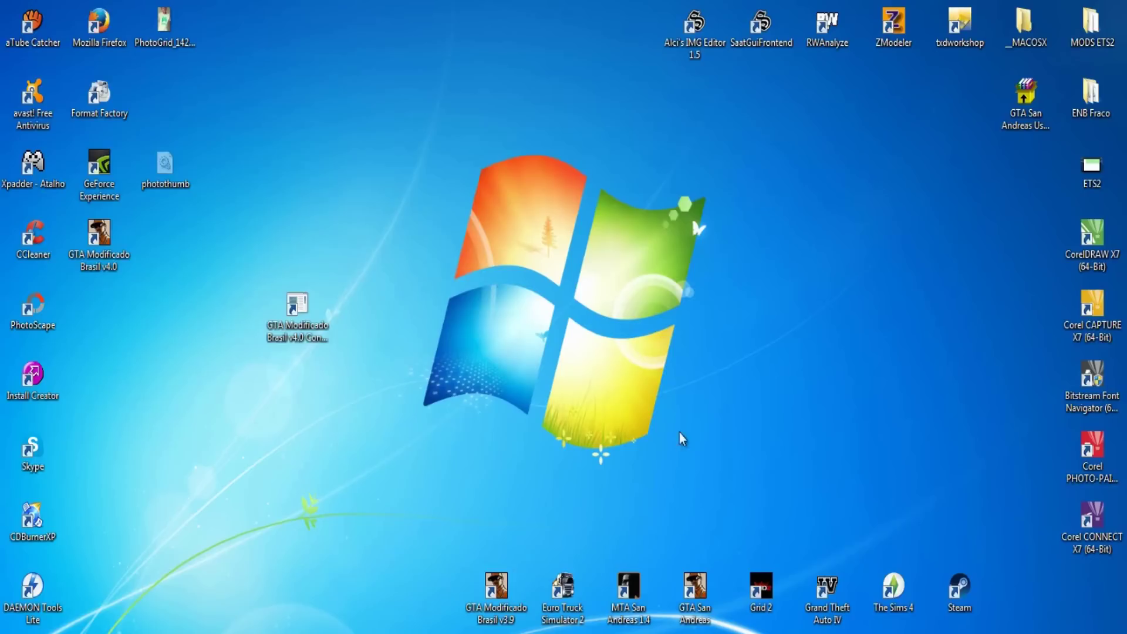
# Place the GTA Modificado Brasil v4.0 Config shortcut directly below the GTA Modificado Brasil v4.0 shortcut on the desktop
pyautogui.moveTo(297, 311); pyautogui.dragTo(294, 101)
pyautogui.moveTo(451, 323); pyautogui.dragTo(212, 17)
pyautogui.moveTo(296, 109); pyautogui.dragTo(112, 334)
# Check the properties of the GTA Modificado Brasil v4.0 Config shortcut and run the shortcut as administrator
pyautogui.rightClick(99, 322)
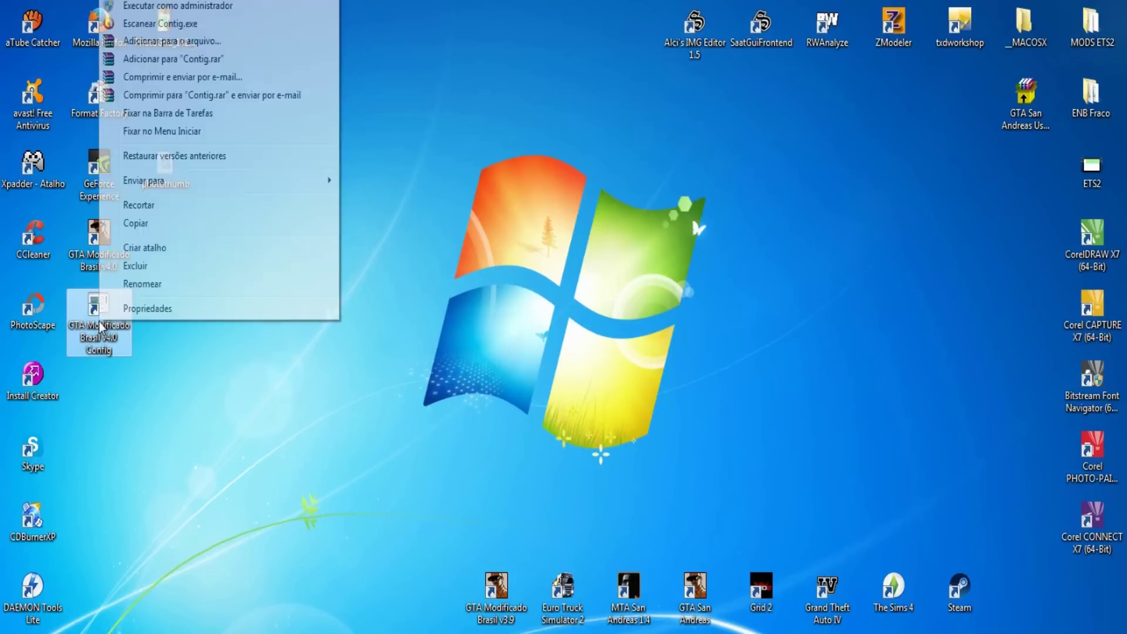
pyautogui.click(170, 311)
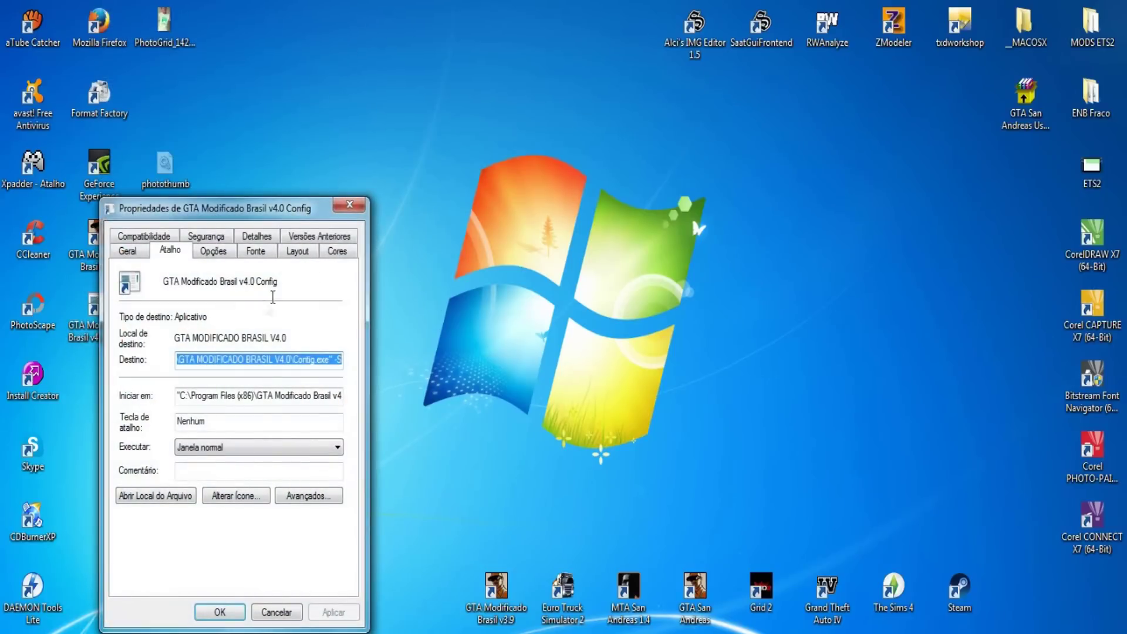
pyautogui.click(359, 207)
pyautogui.rightClick(101, 318)
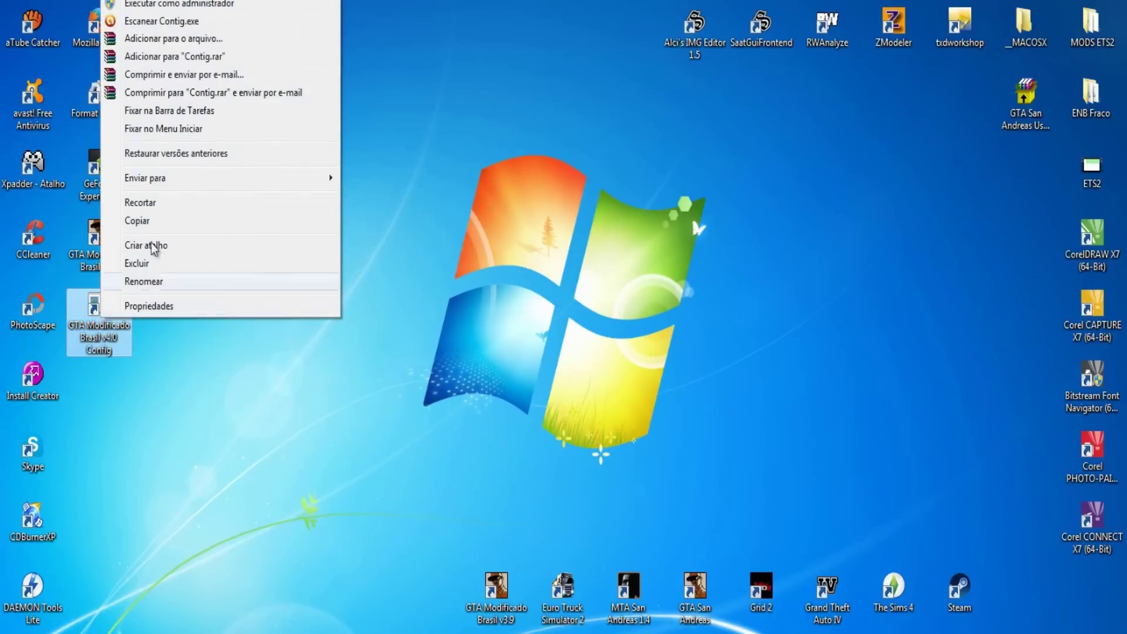
pyautogui.click(158, 4)
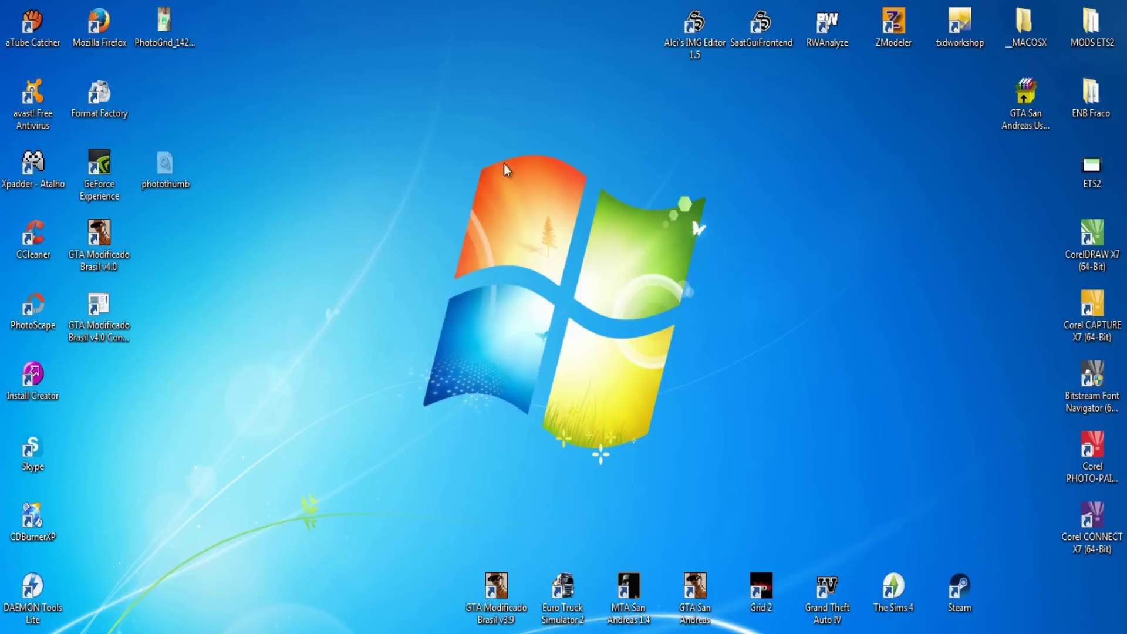
pyautogui.moveTo(534, 116); pyautogui.dragTo(410, 372)
pyautogui.moveTo(449, 244)
pyautogui.mouseDown()
pyautogui.moveTo(351, 293)
pyautogui.moveTo(369, 273)
pyautogui.mouseUp()
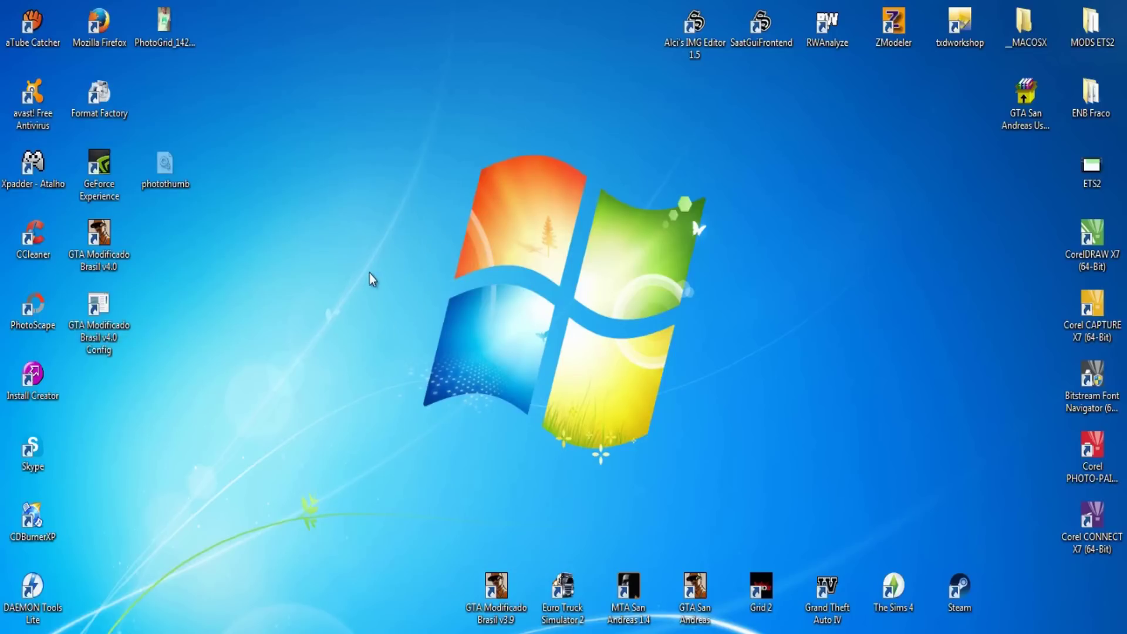
pyautogui.moveTo(404, 119); pyautogui.dragTo(369, 255)
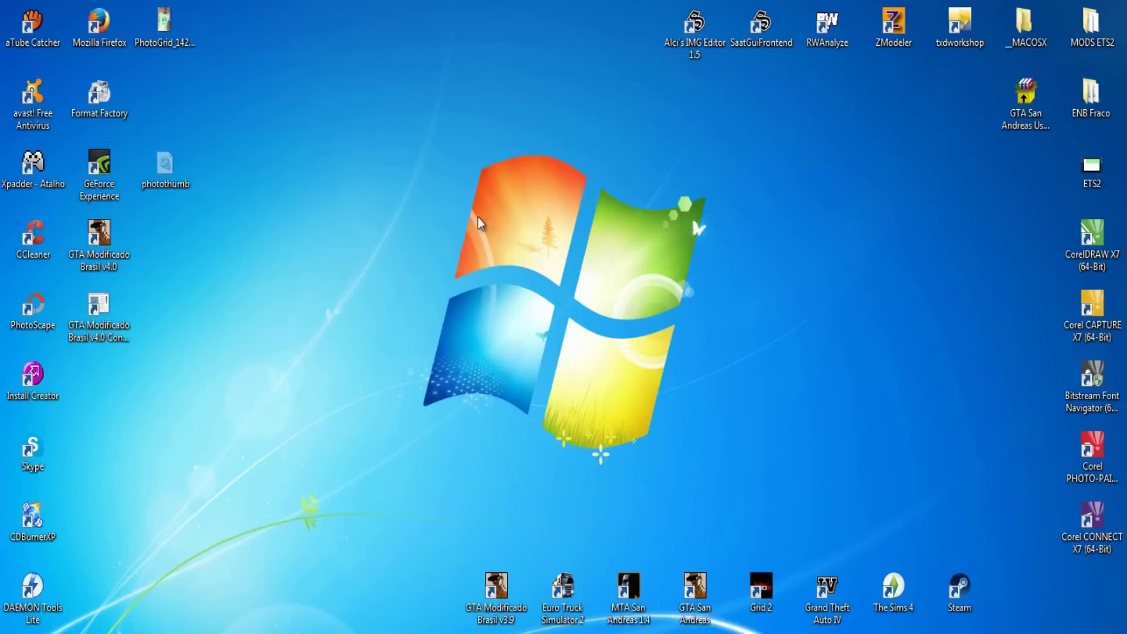
pyautogui.moveTo(482, 356); pyautogui.dragTo(464, 336)
pyautogui.doubleClick(188, 37)
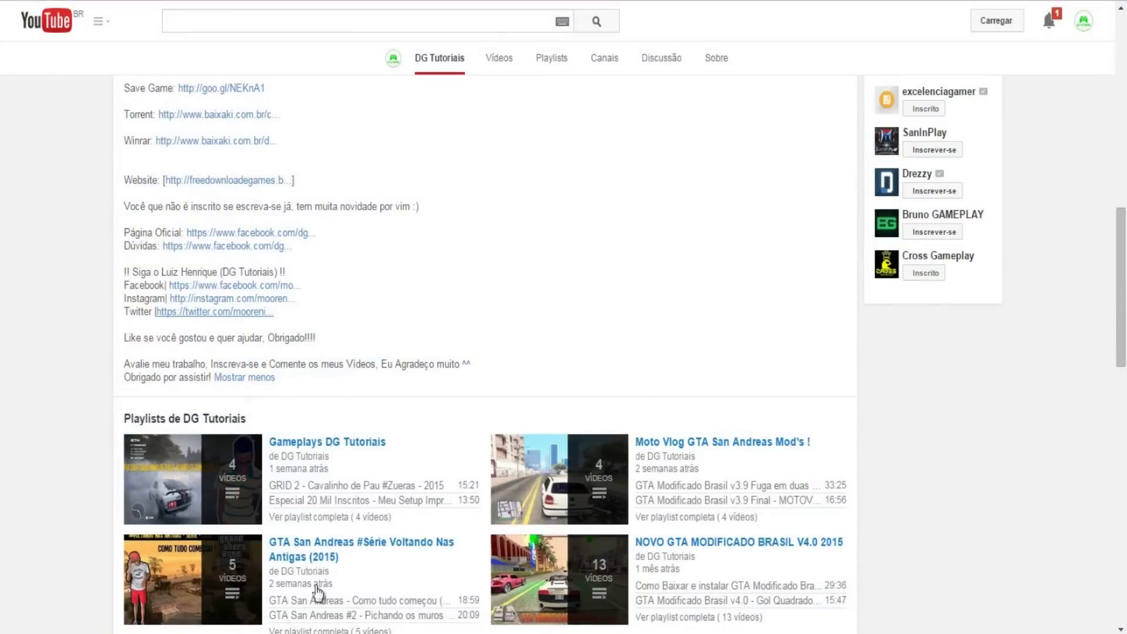
# Look over the DG Tutoriais YouTube channel page and the DG Tutoriais Facebook page up to its header
pyautogui.scroll(12, 318, 593)
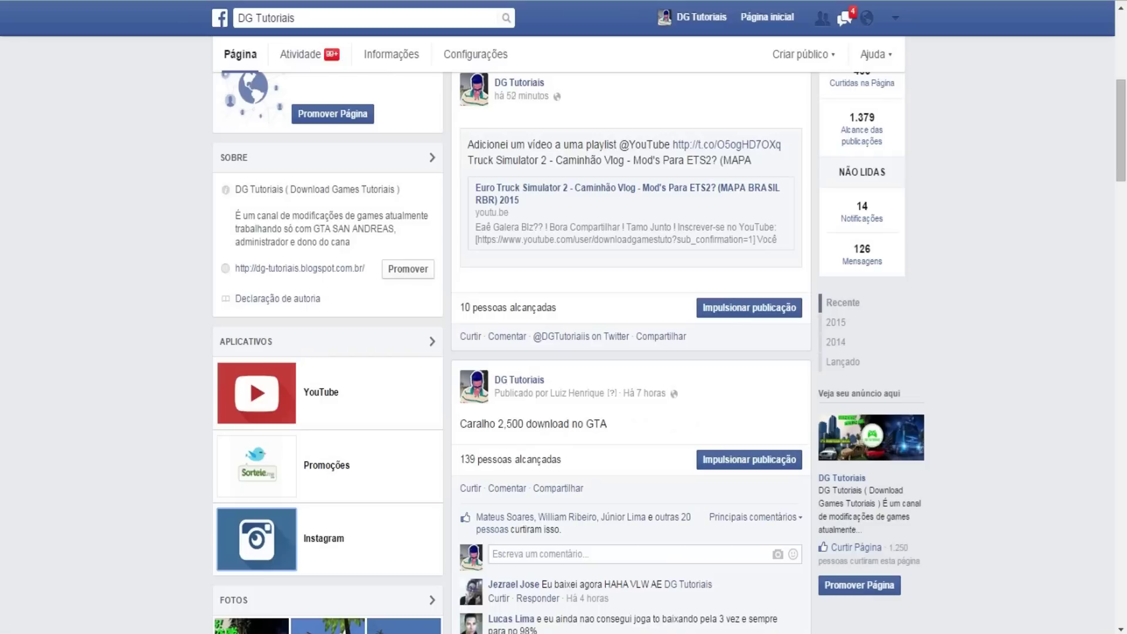
pyautogui.scroll(5, 511, 323)
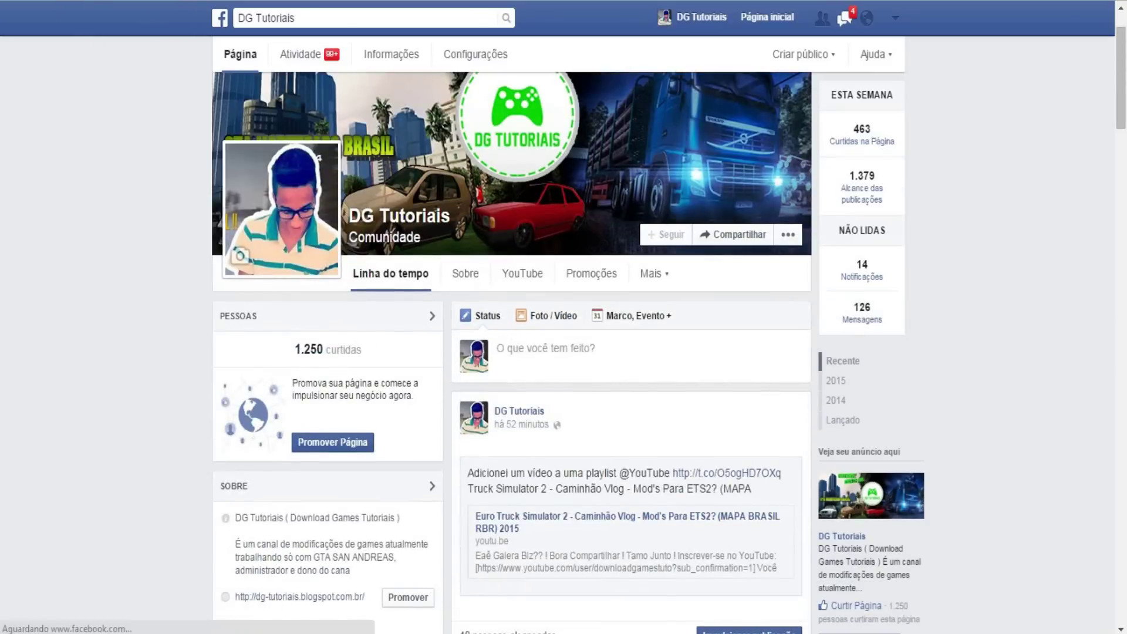